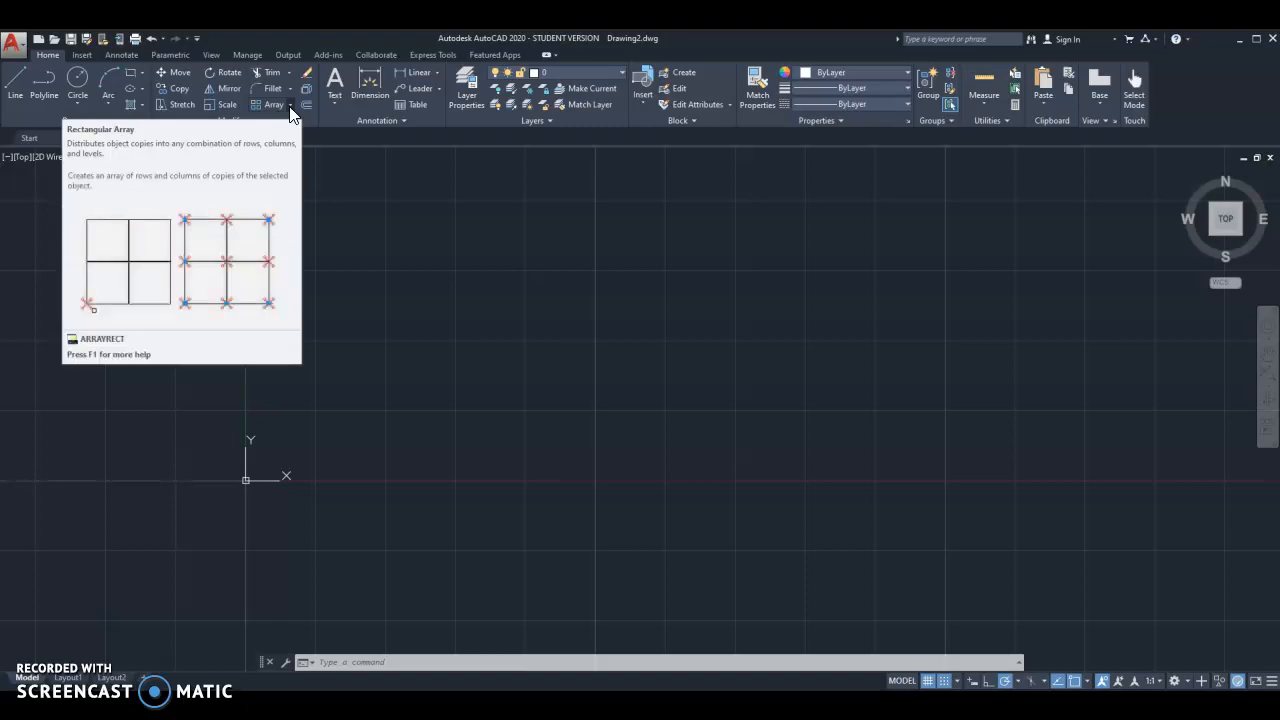
Draw a circle centred on the positive X axis five grid squares from the origin, with a radius of one grid square
click(289, 106)
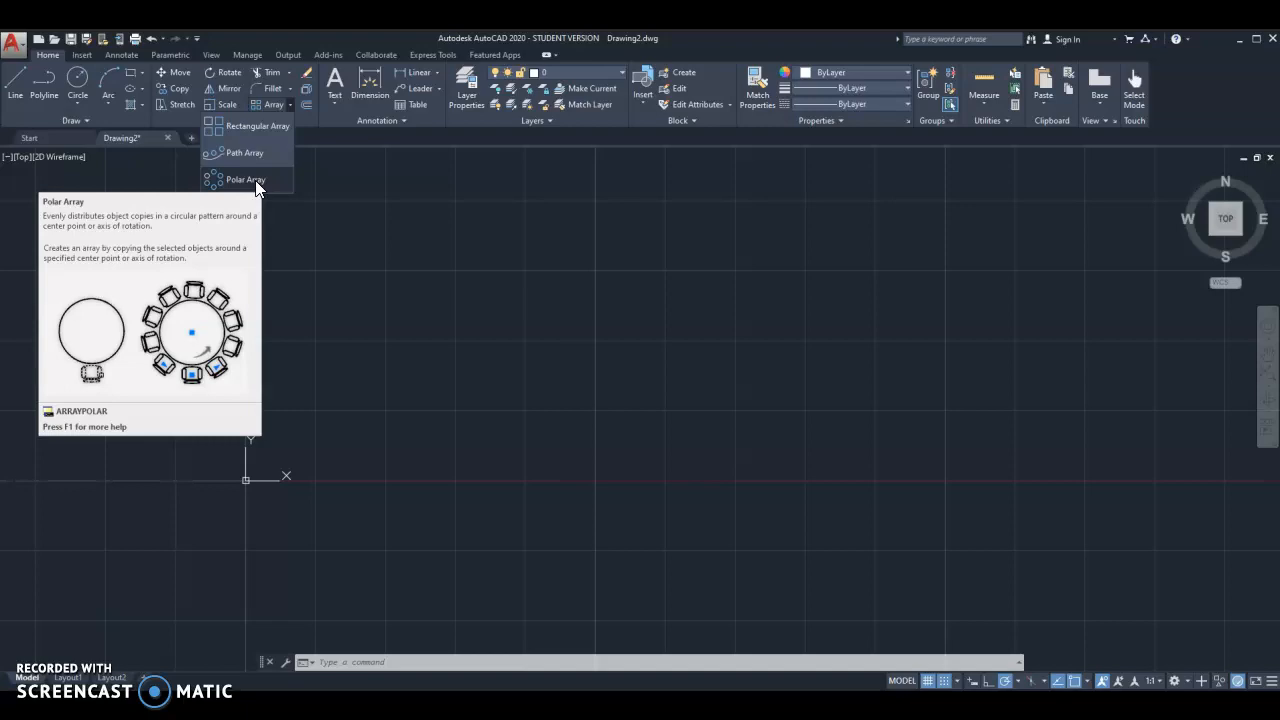
click(78, 82)
click(80, 86)
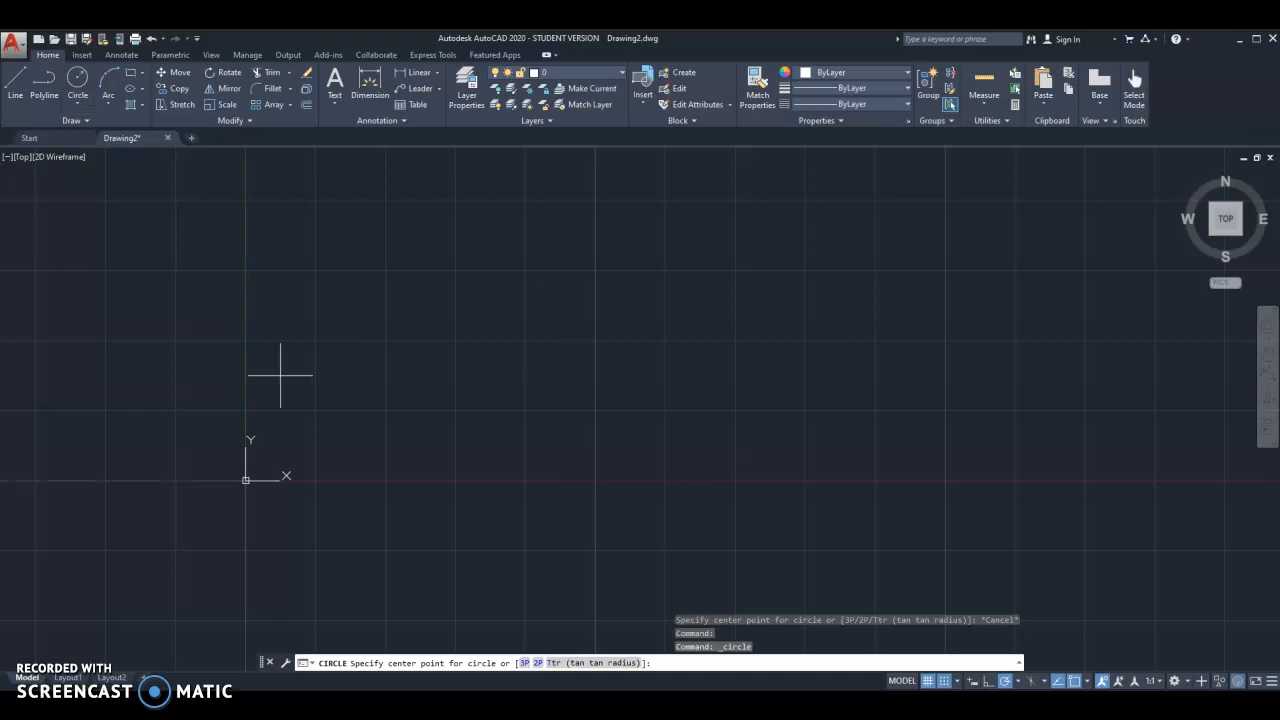
click(595, 480)
click(595, 410)
middle_drag(472, 501, 580, 486)
scroll(610, 460, down, 2)
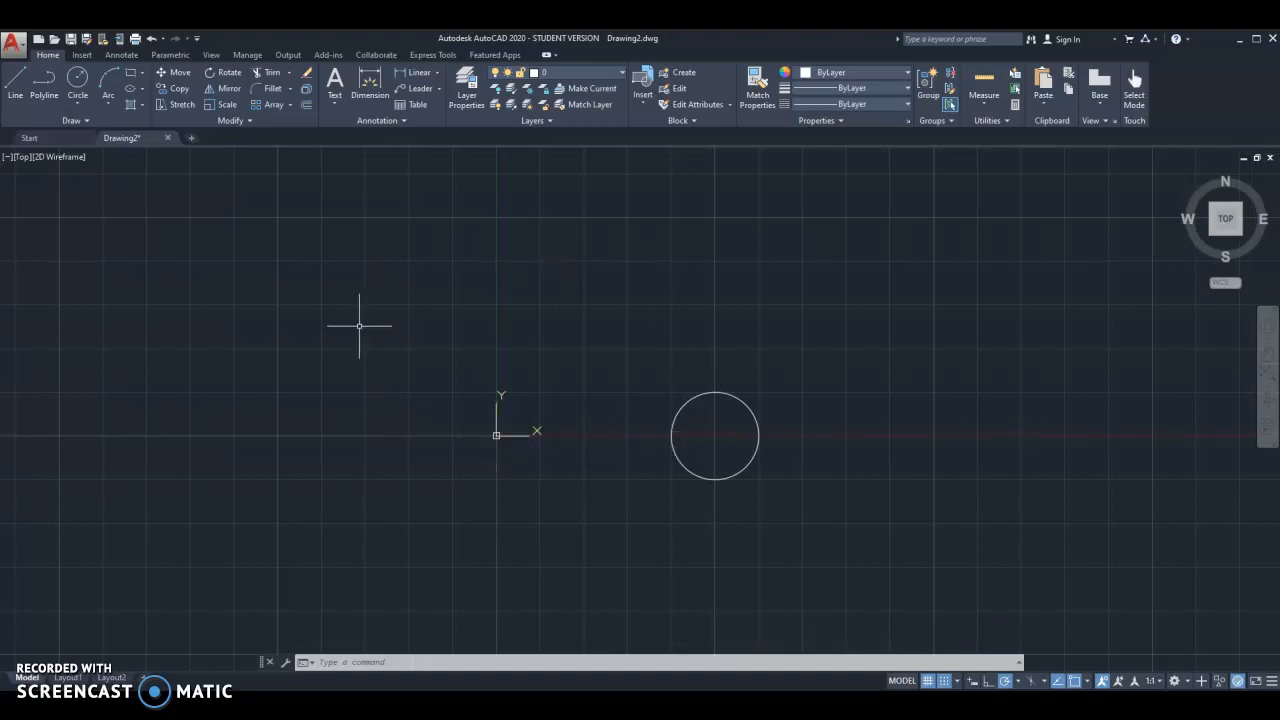
Create a polar array of the circle, using the origin as the array's center point
click(290, 104)
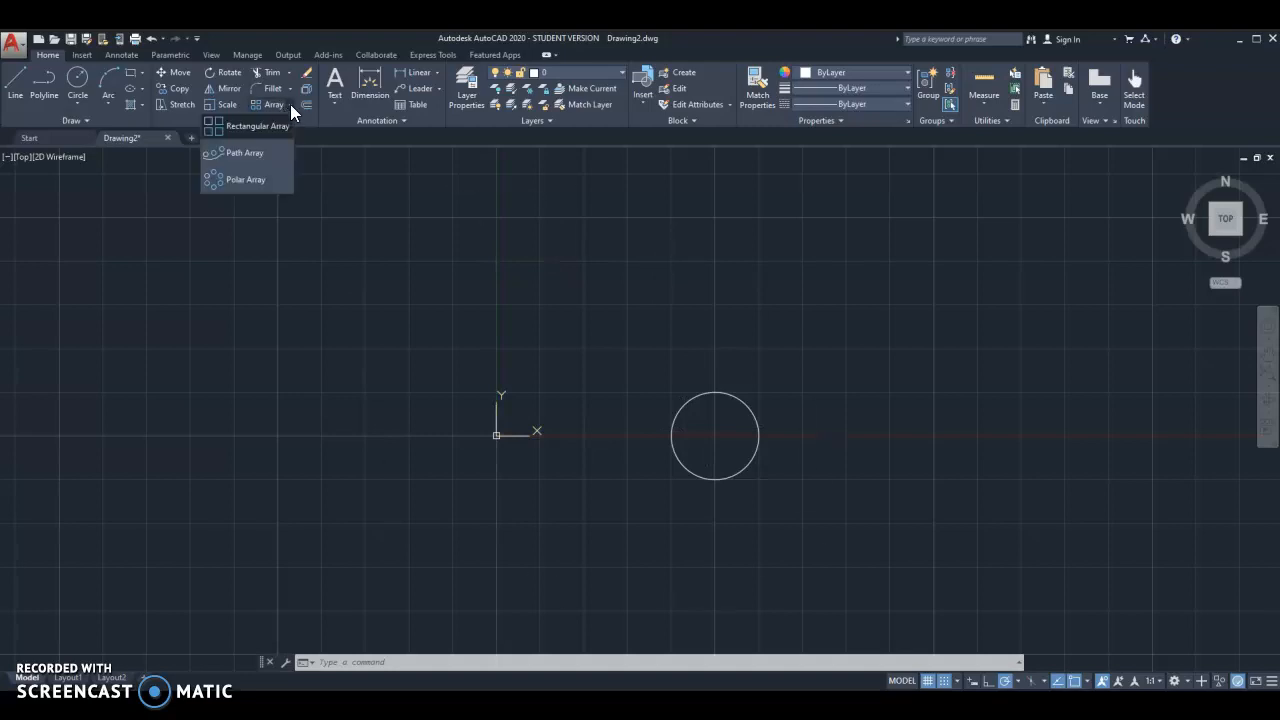
click(246, 180)
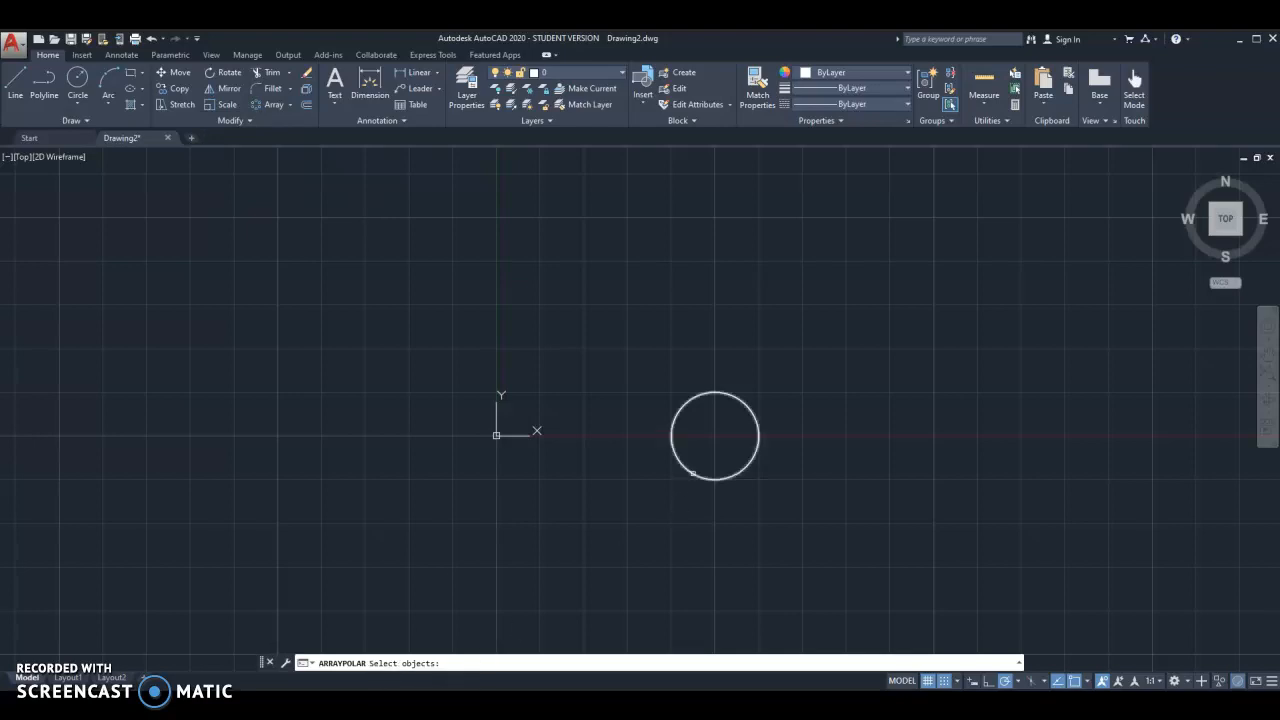
click(692, 472)
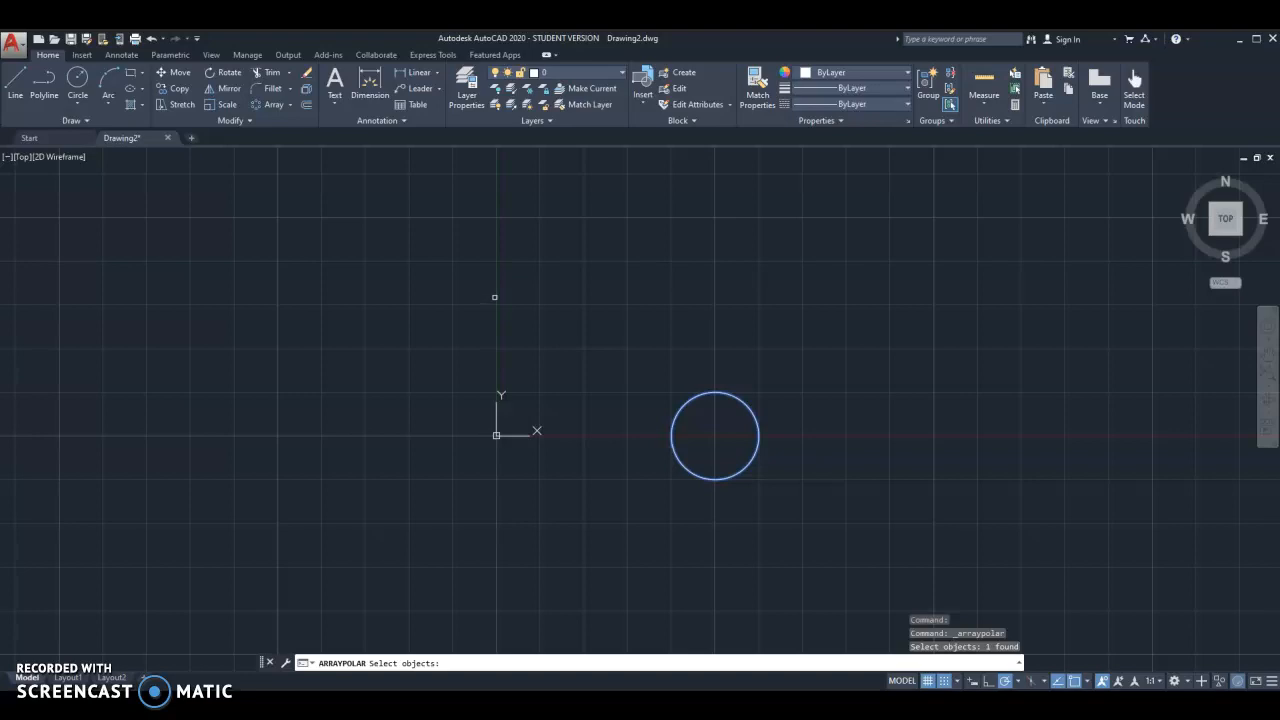
key(Return)
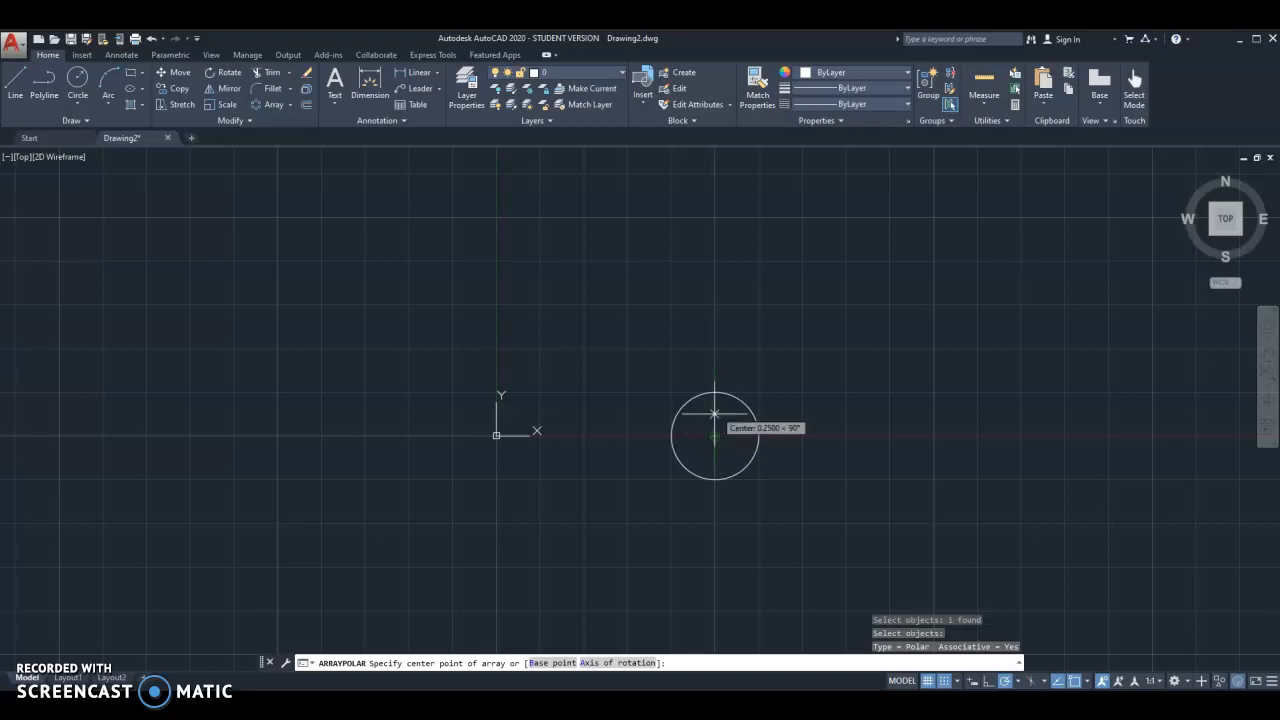
scroll(716, 445, up, 4)
scroll(728, 452, down, 2)
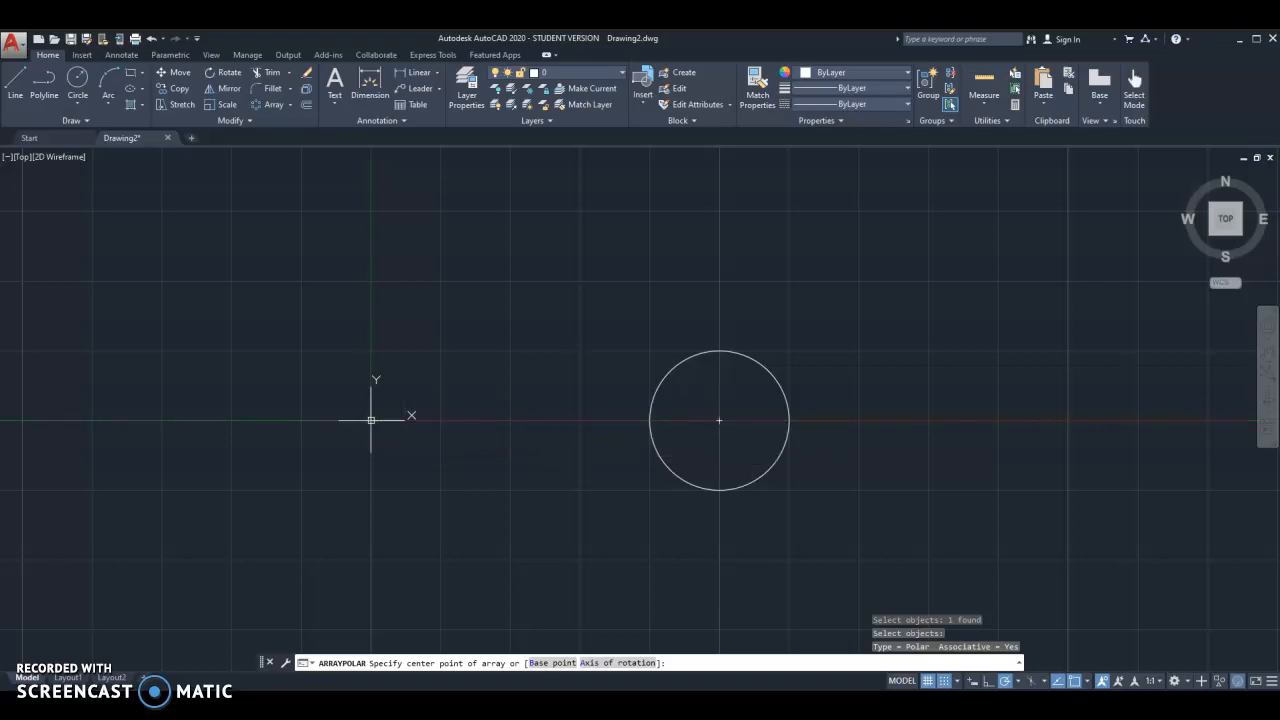
scroll(614, 486, down, 2)
middle_drag(638, 478, 854, 466)
click(704, 422)
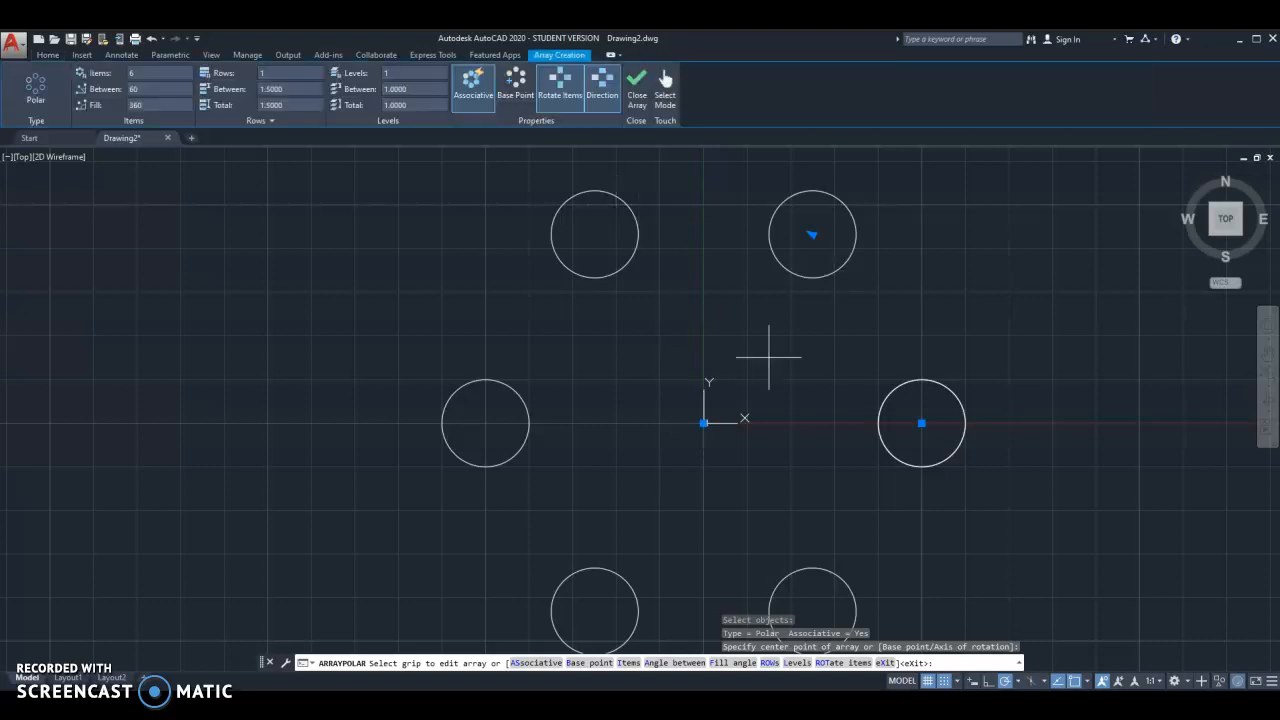
Set the polar array to 12 items with a fill angle of 180 degrees
scroll(766, 357, down, 2)
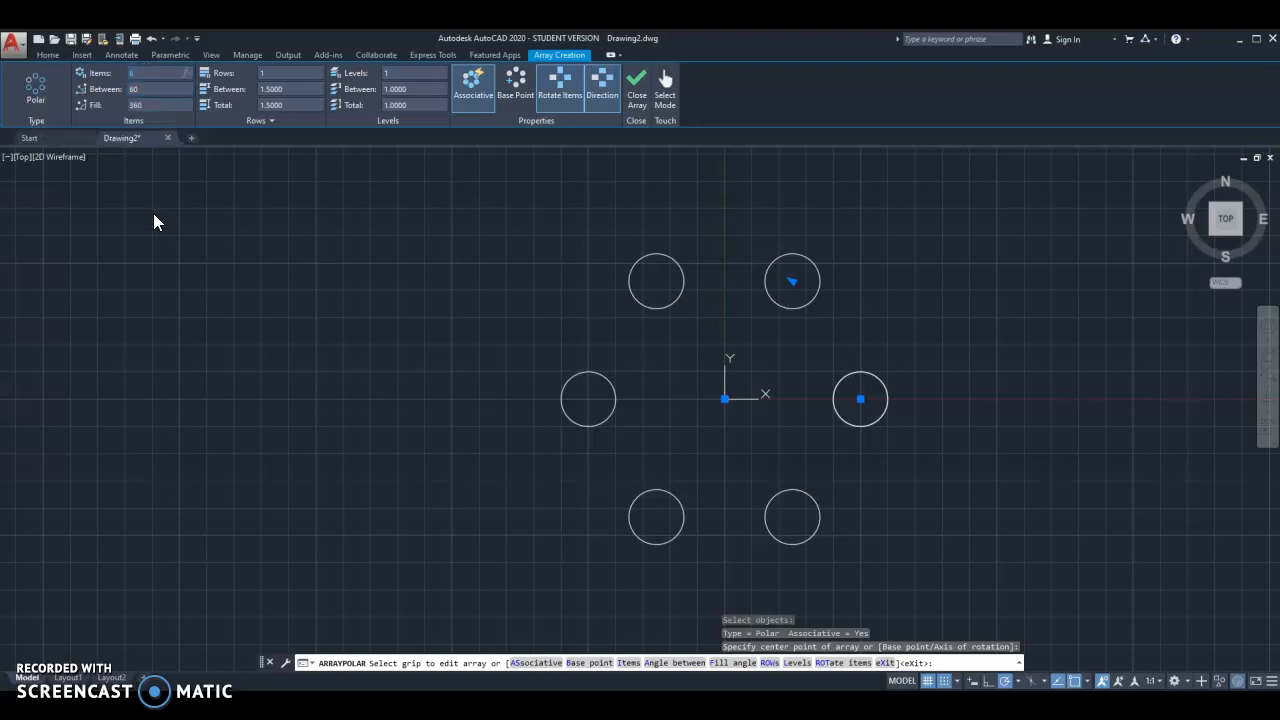
key(Return)
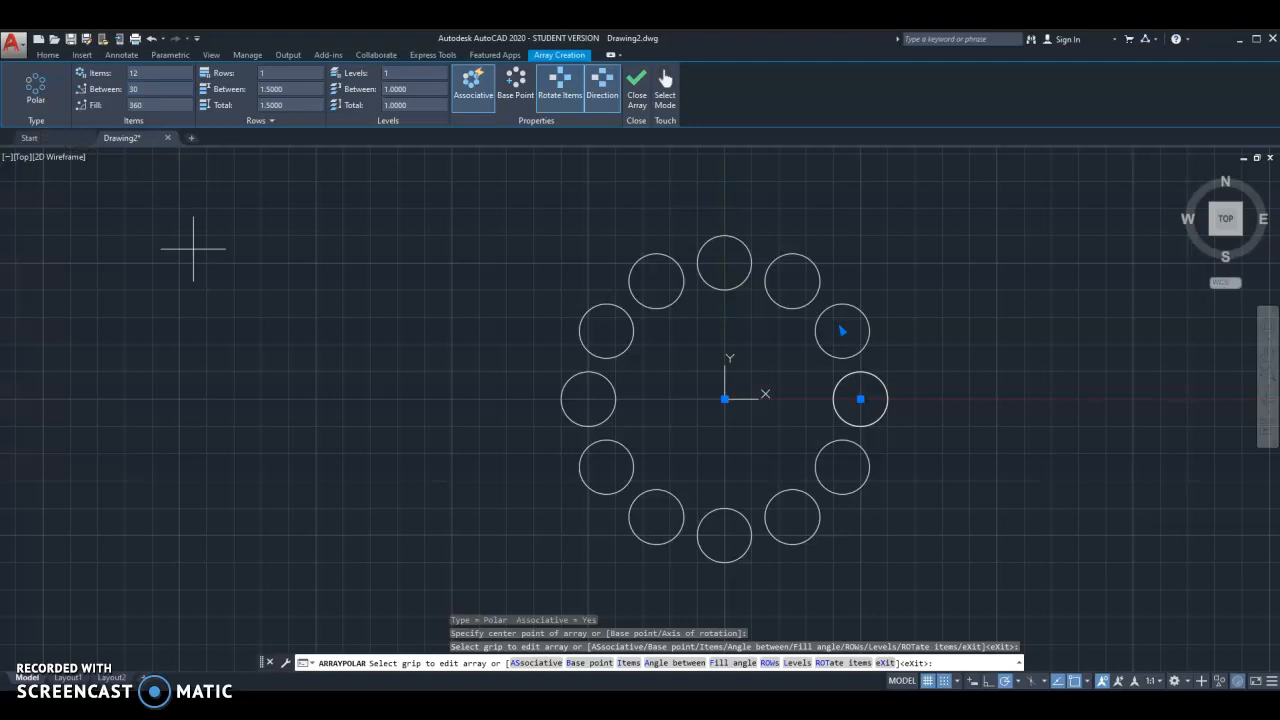
click(148, 106)
text(180)
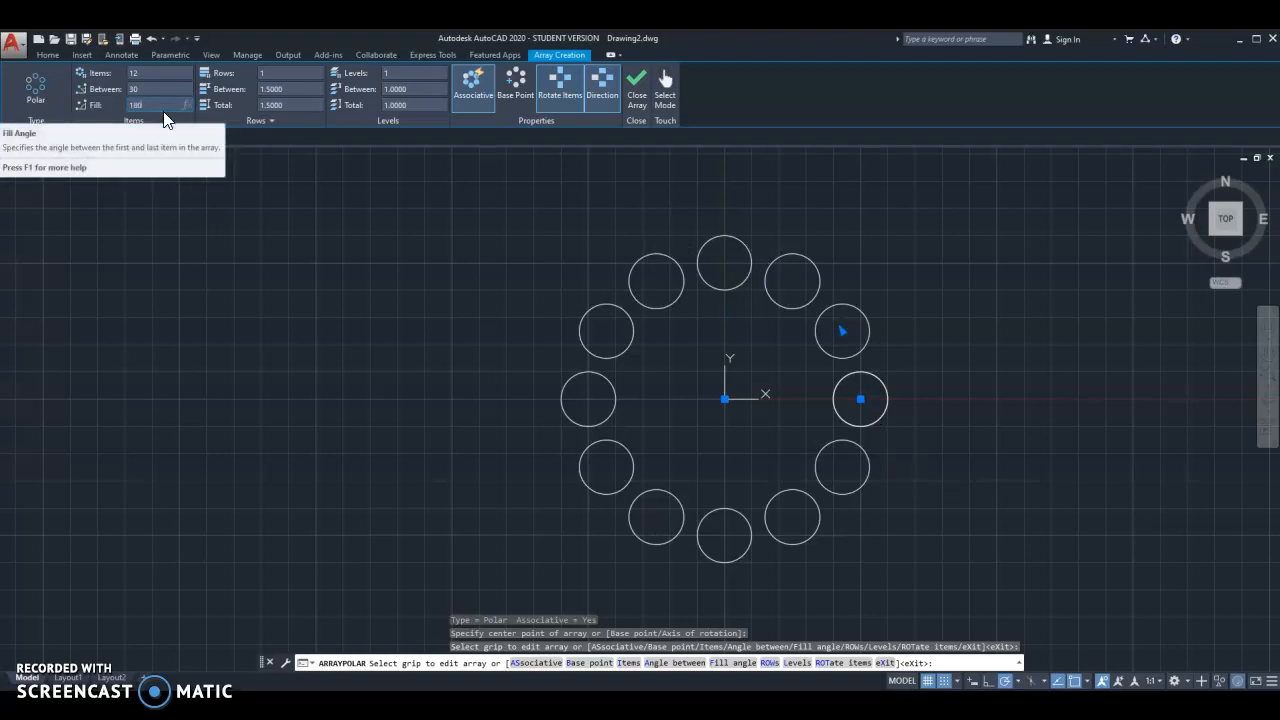
key(Return)
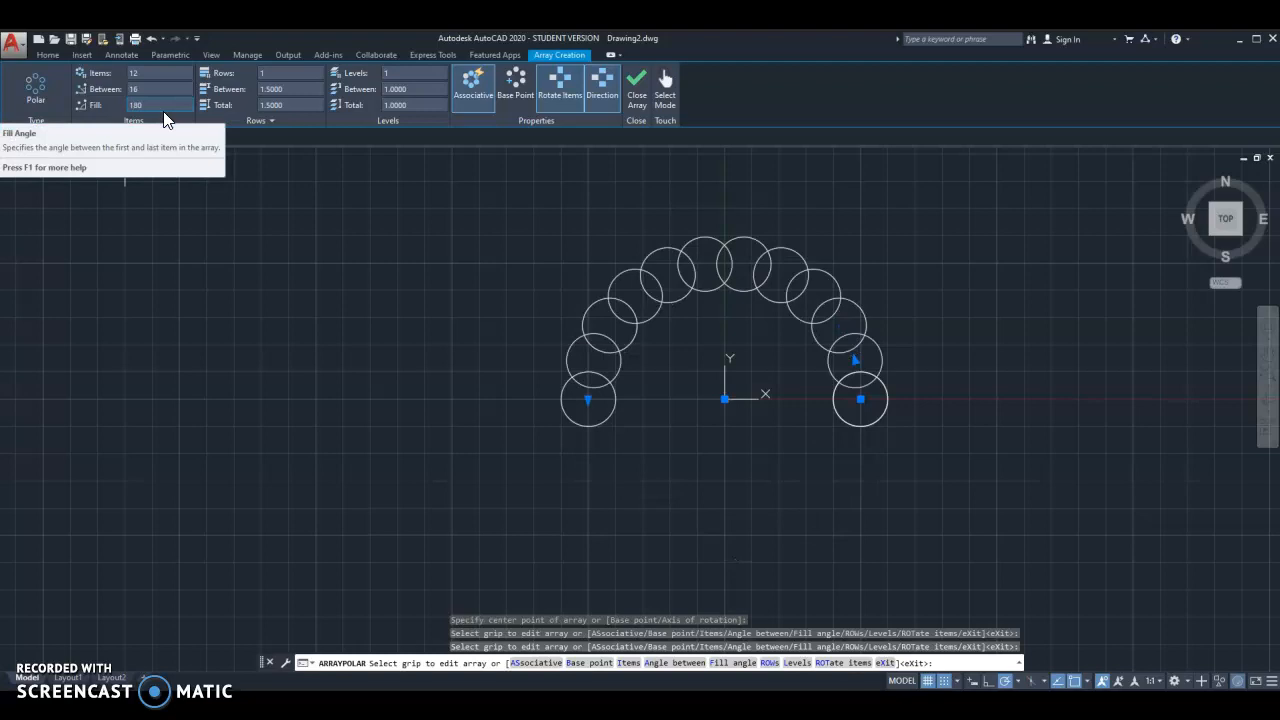
Try the reversed array direction, switch it back, and finish the array with its current settings
click(603, 92)
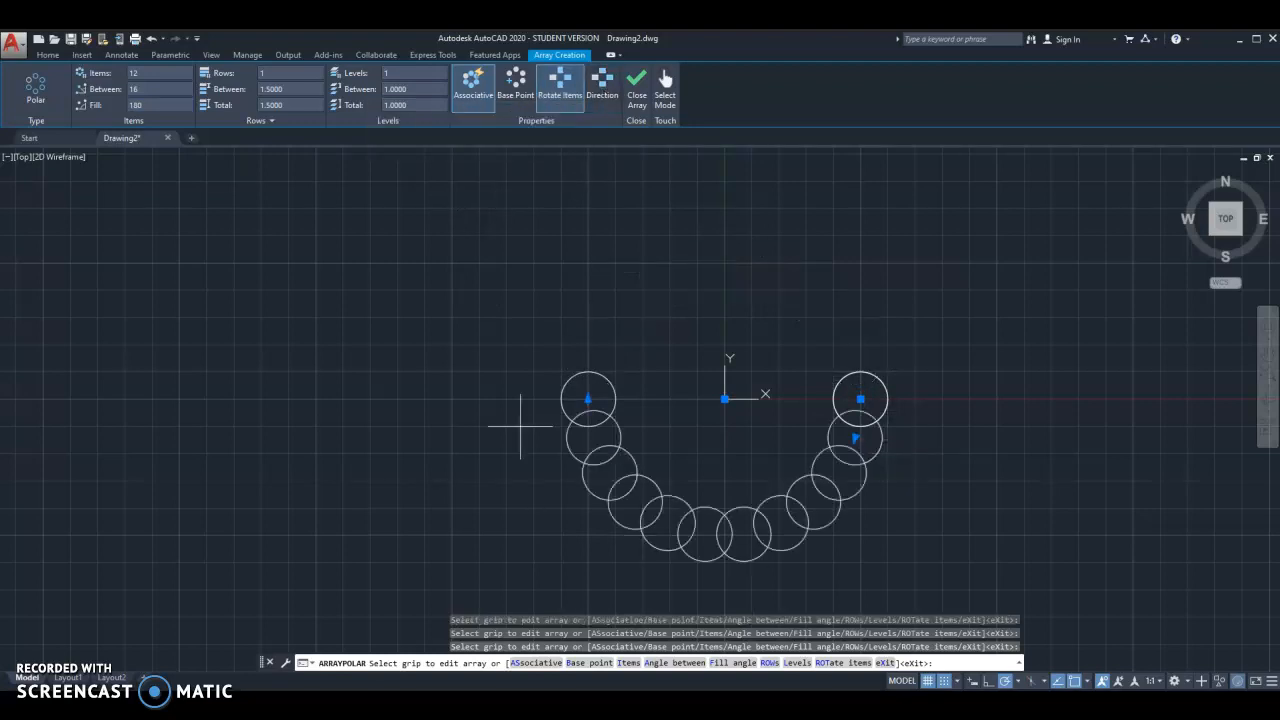
click(603, 92)
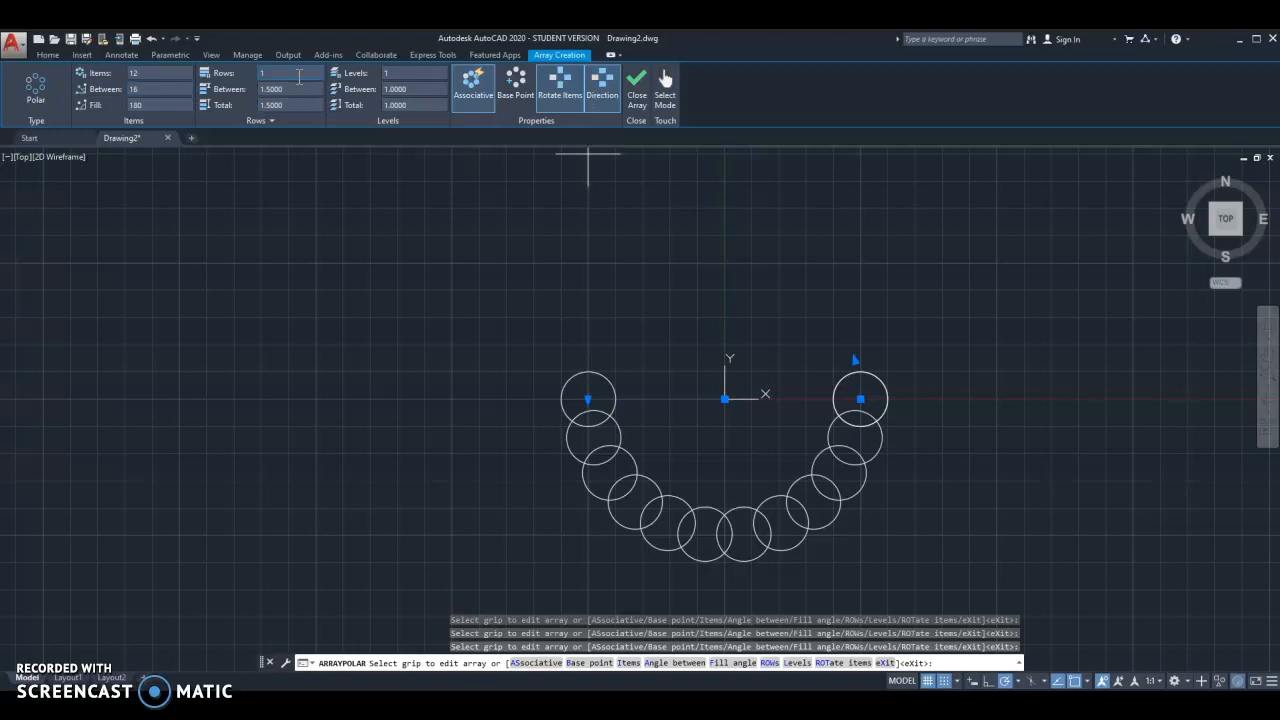
click(140, 74)
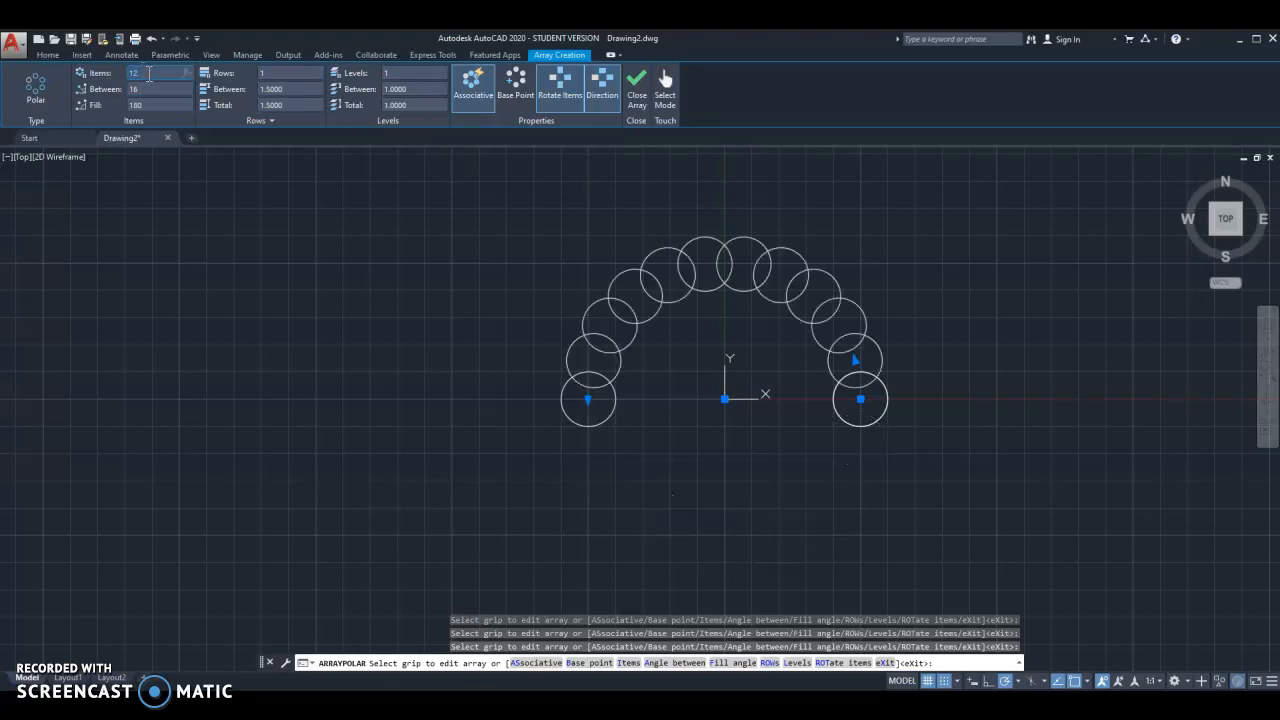
click(145, 90)
click(641, 88)
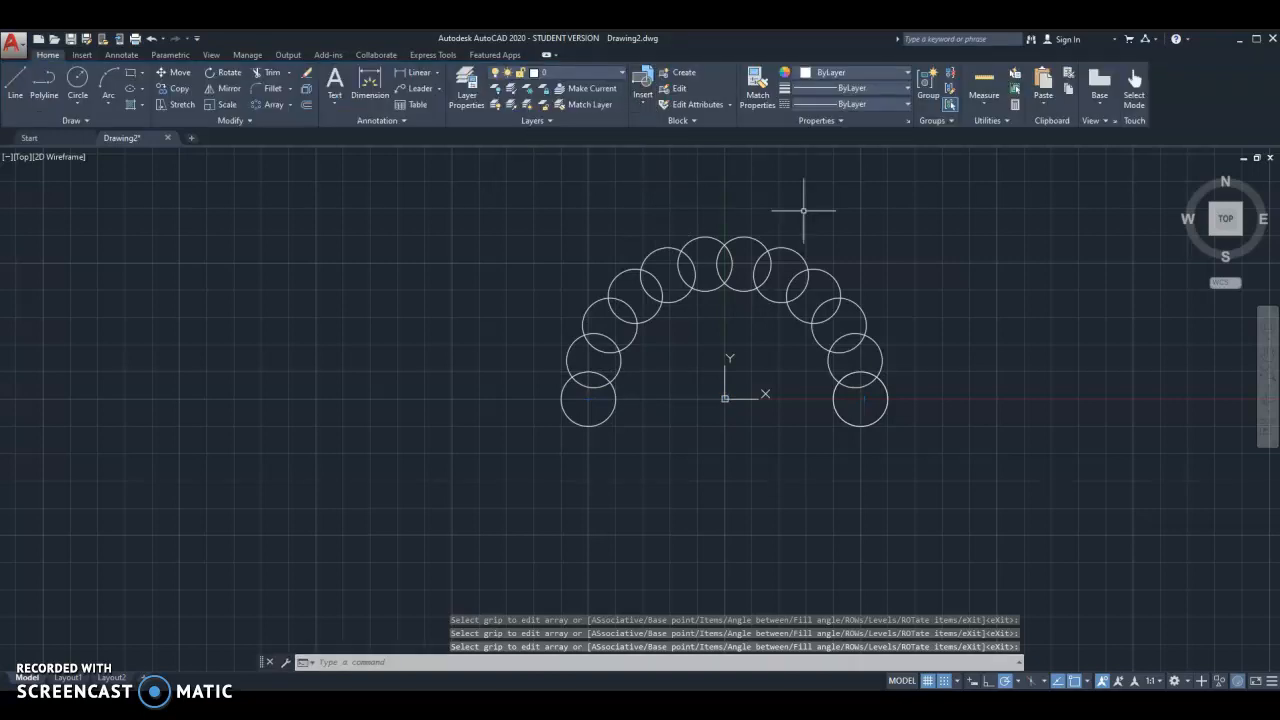
Edit the finished polar array to 6 items and reverse its direction so it fills below the X axis
click(797, 252)
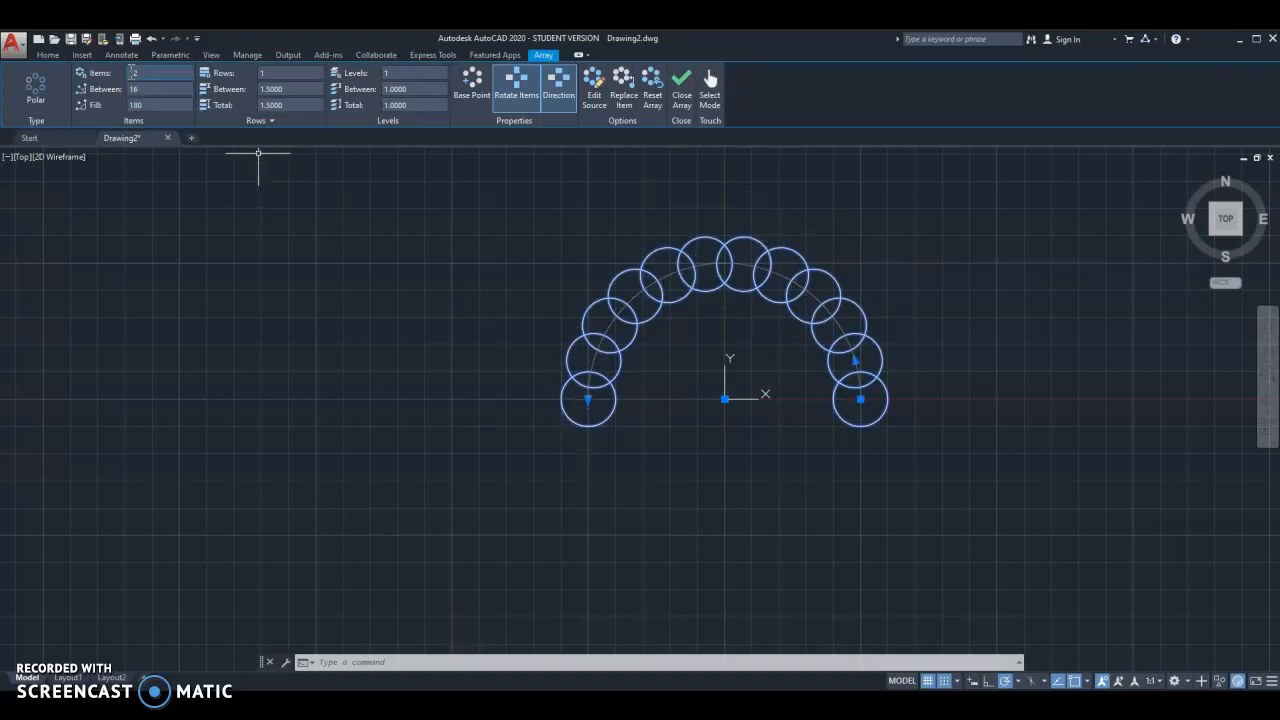
click(126, 73)
text(6)
key(Tab)
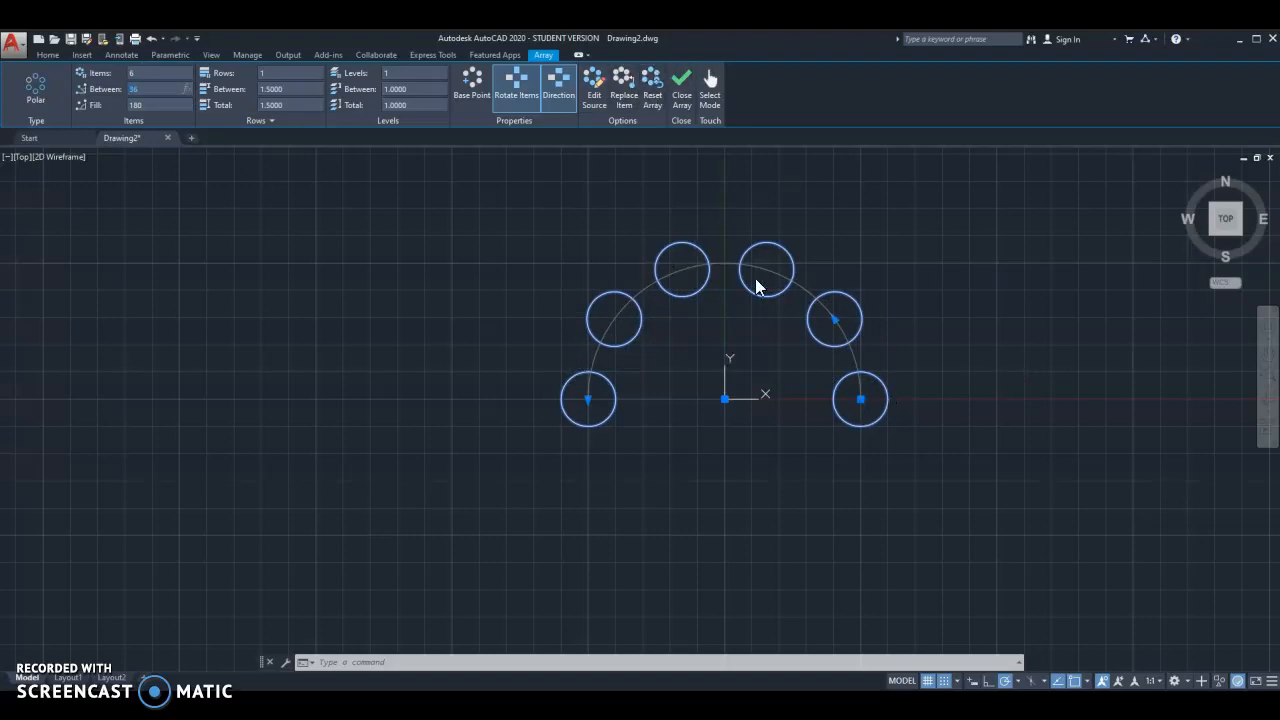
click(564, 94)
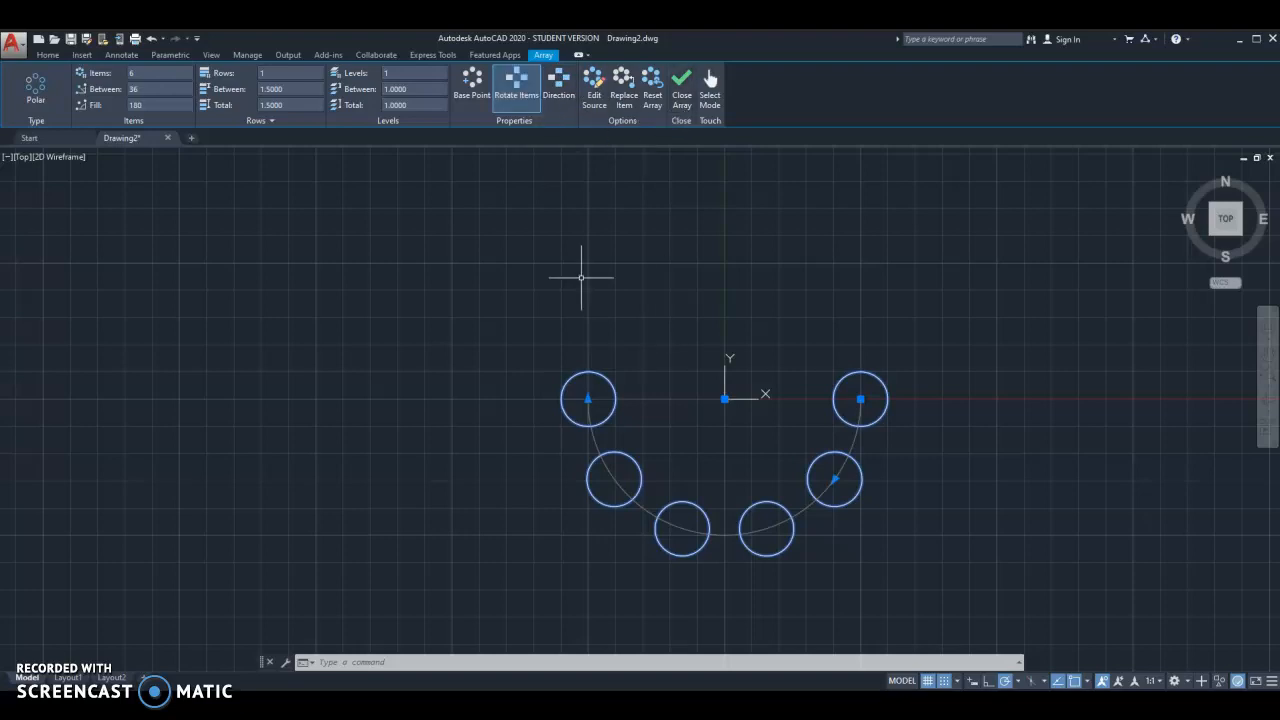
click(688, 113)
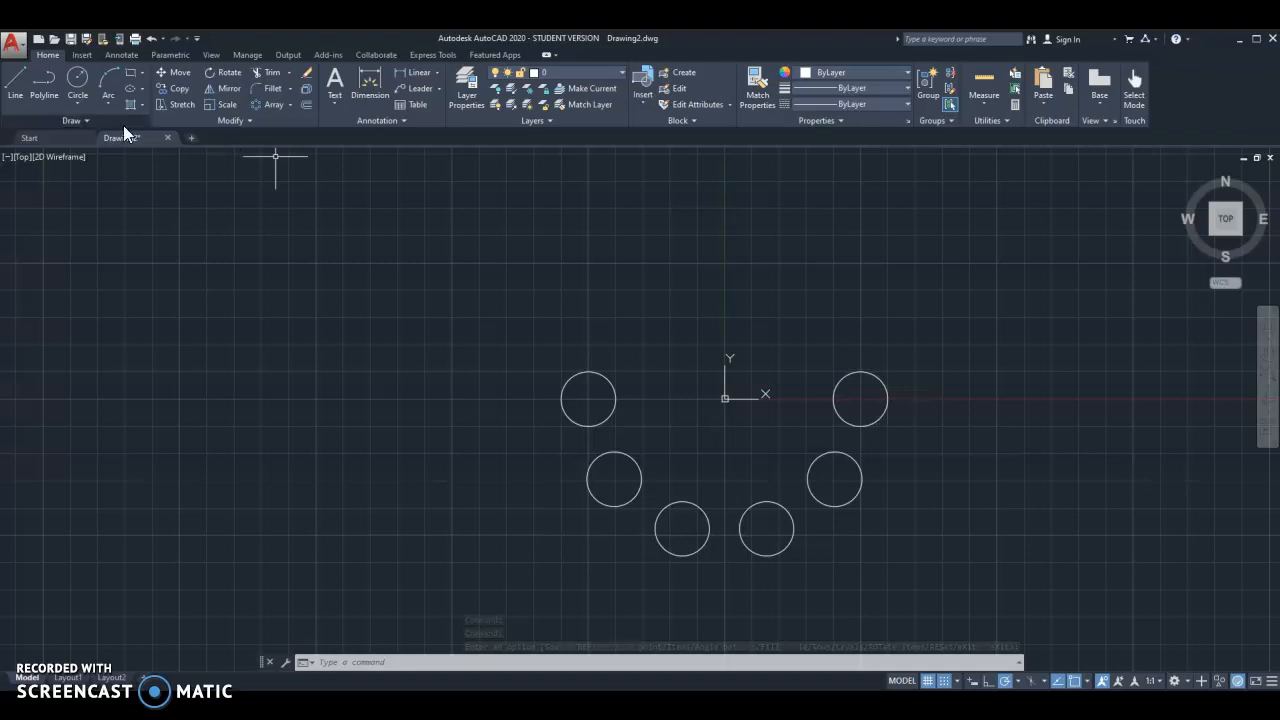
Draw a trial horizontal line through the two uppermost circles, from outer edge to outer edge, and erase it
click(19, 90)
click(561, 399)
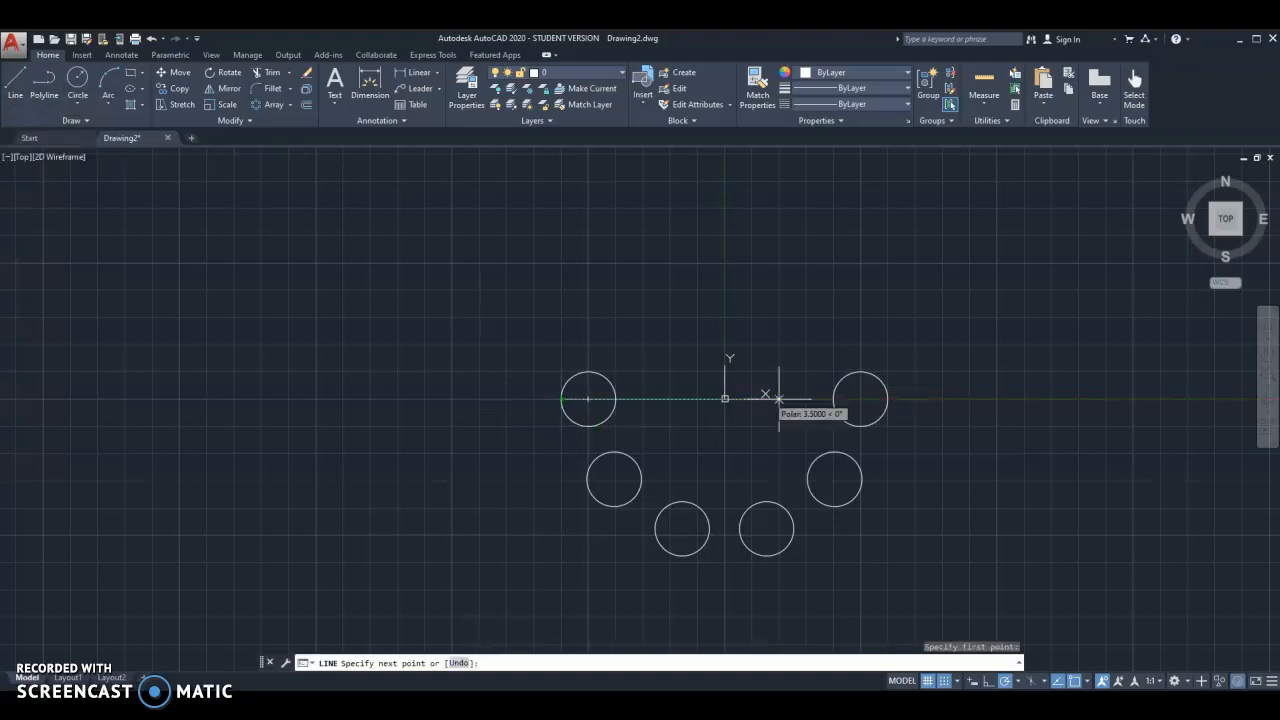
click(887, 399)
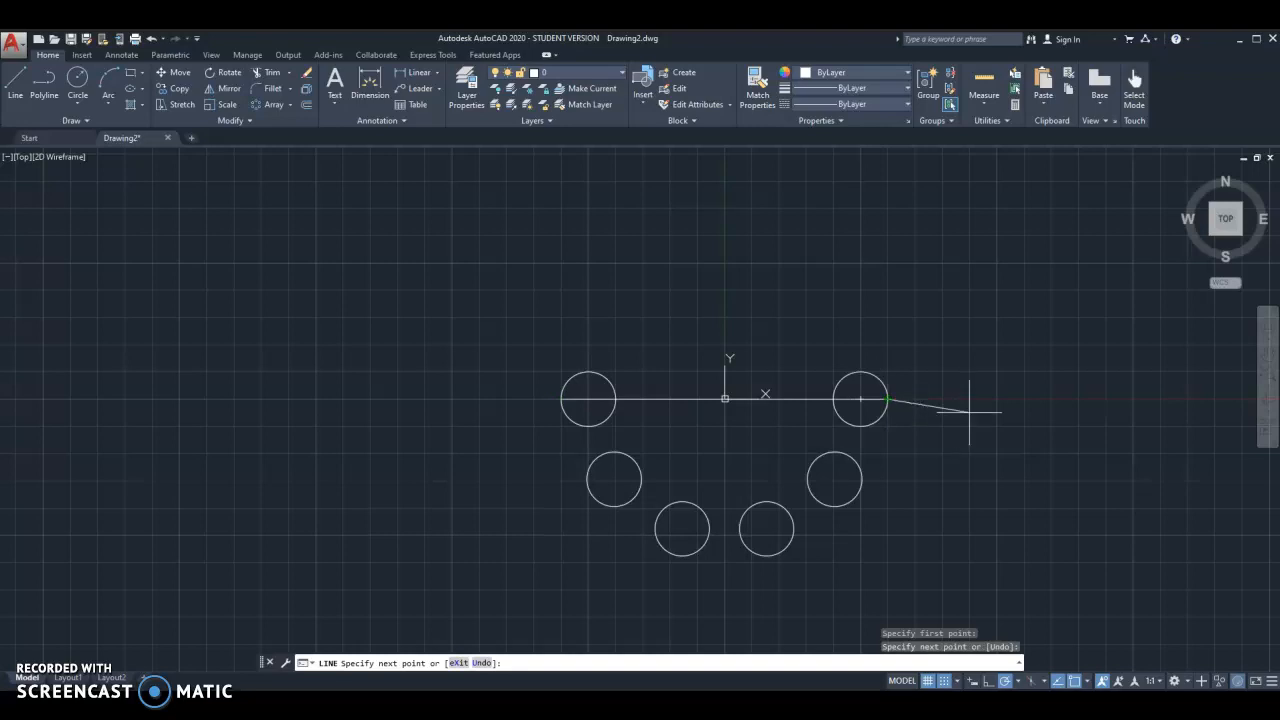
key(Escape)
key(Escape)
scroll(673, 413, up, 2)
scroll(673, 413, down, 2)
middle_drag(673, 413, 641, 320)
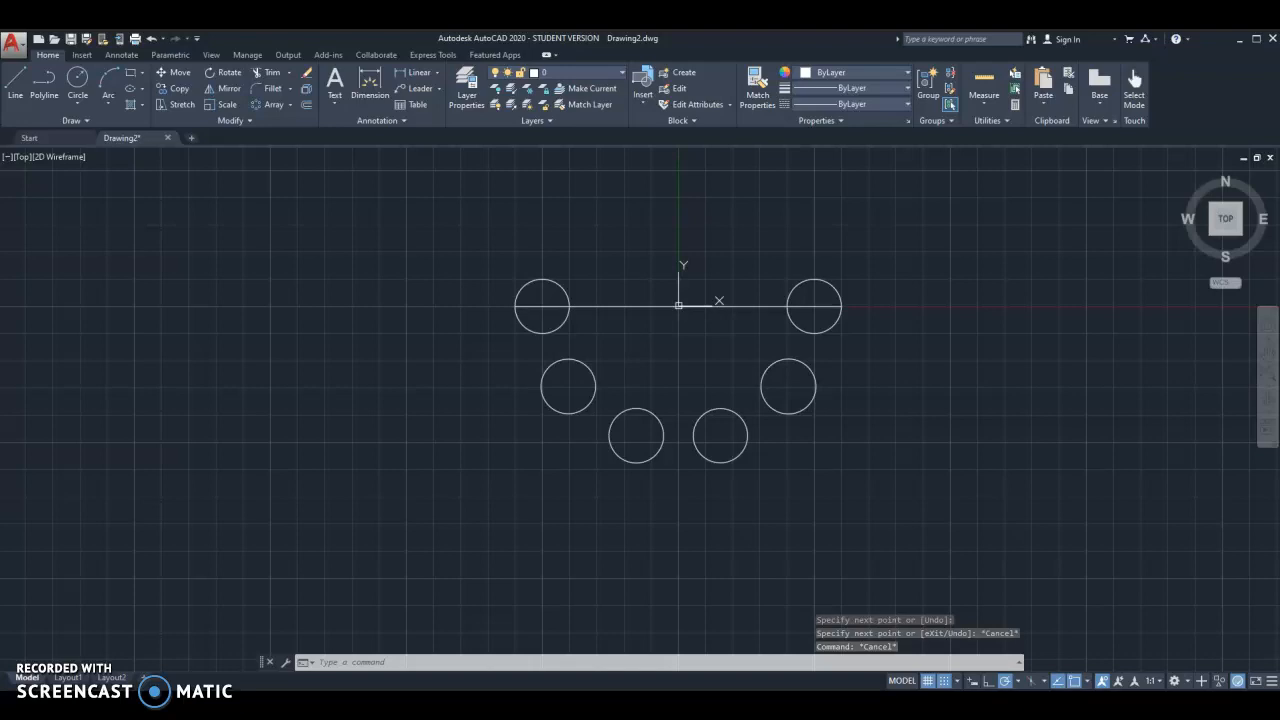
click(643, 308)
key(Delete)
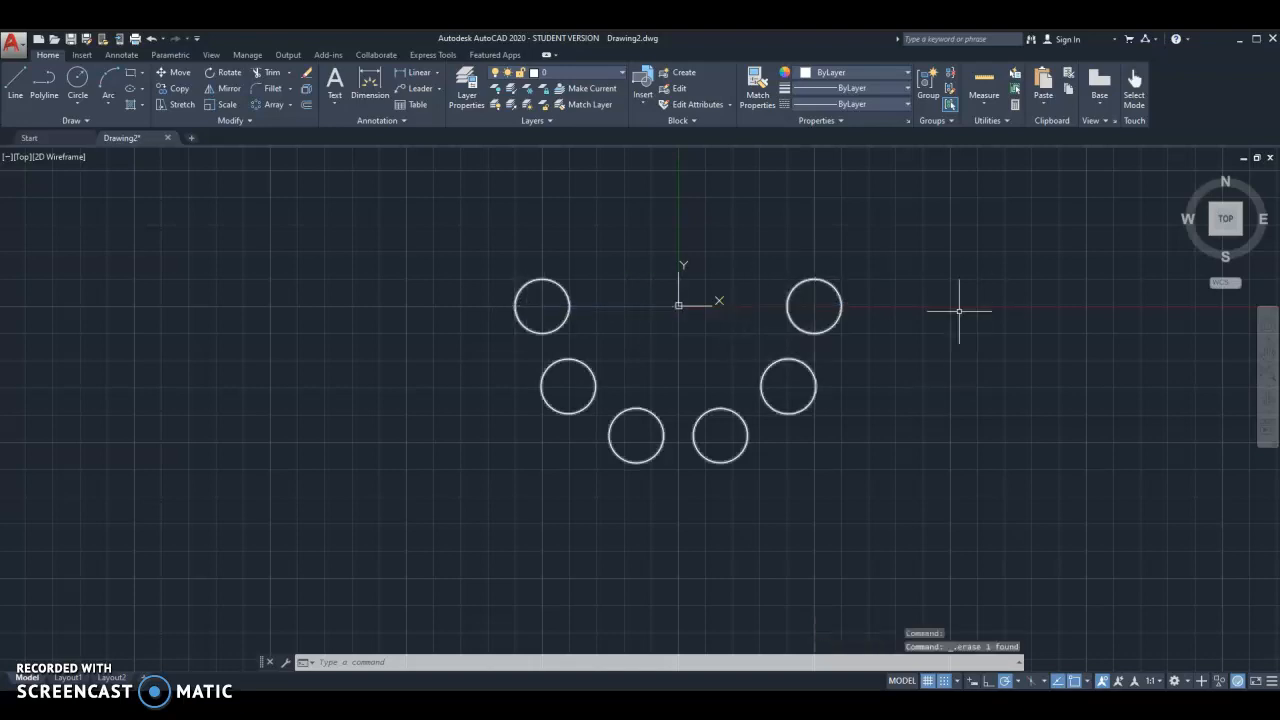
Select the circle array to examine it as a single object, and clear the selection
click(829, 287)
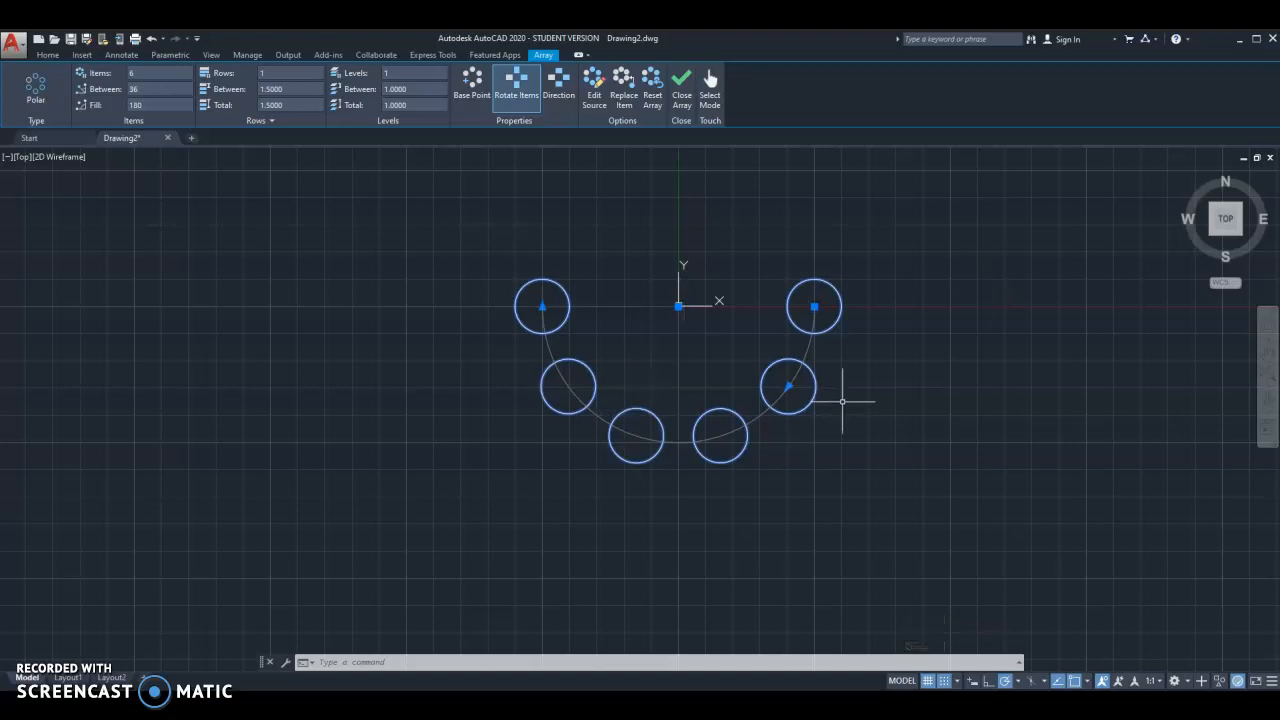
key(Escape)
key(Escape)
key(Escape)
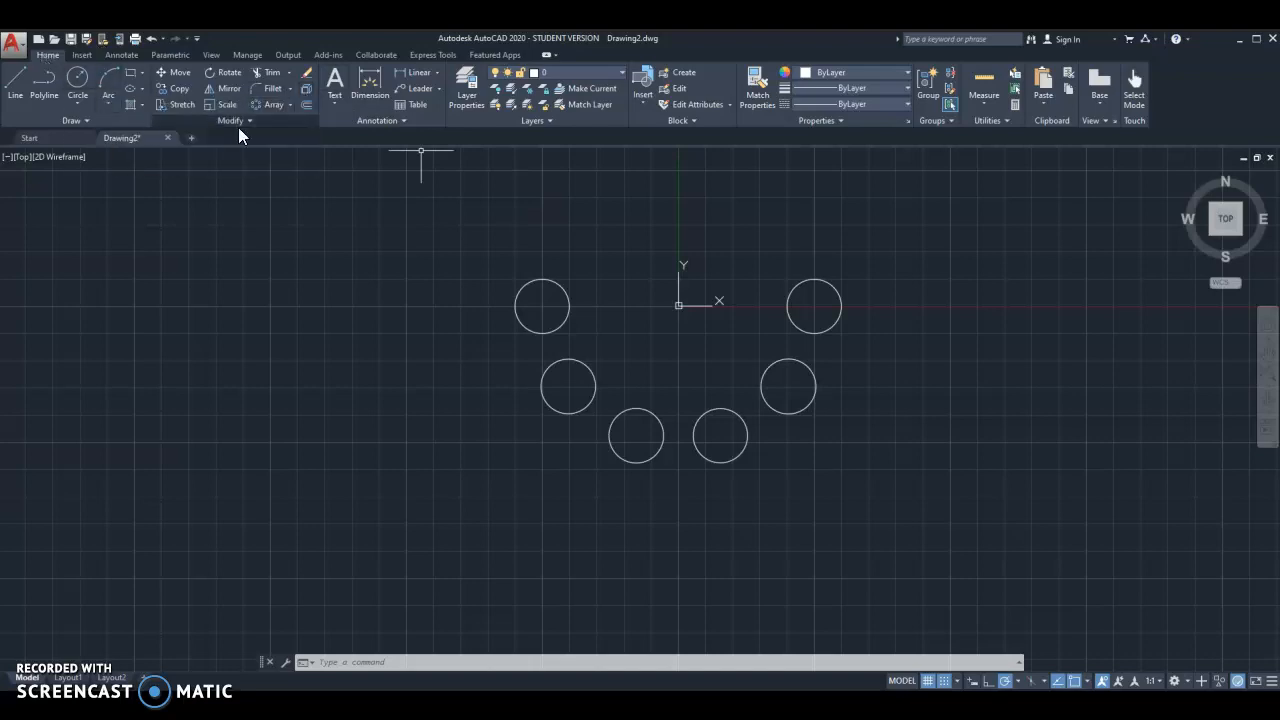
Explode the polar array into individual circles
click(304, 89)
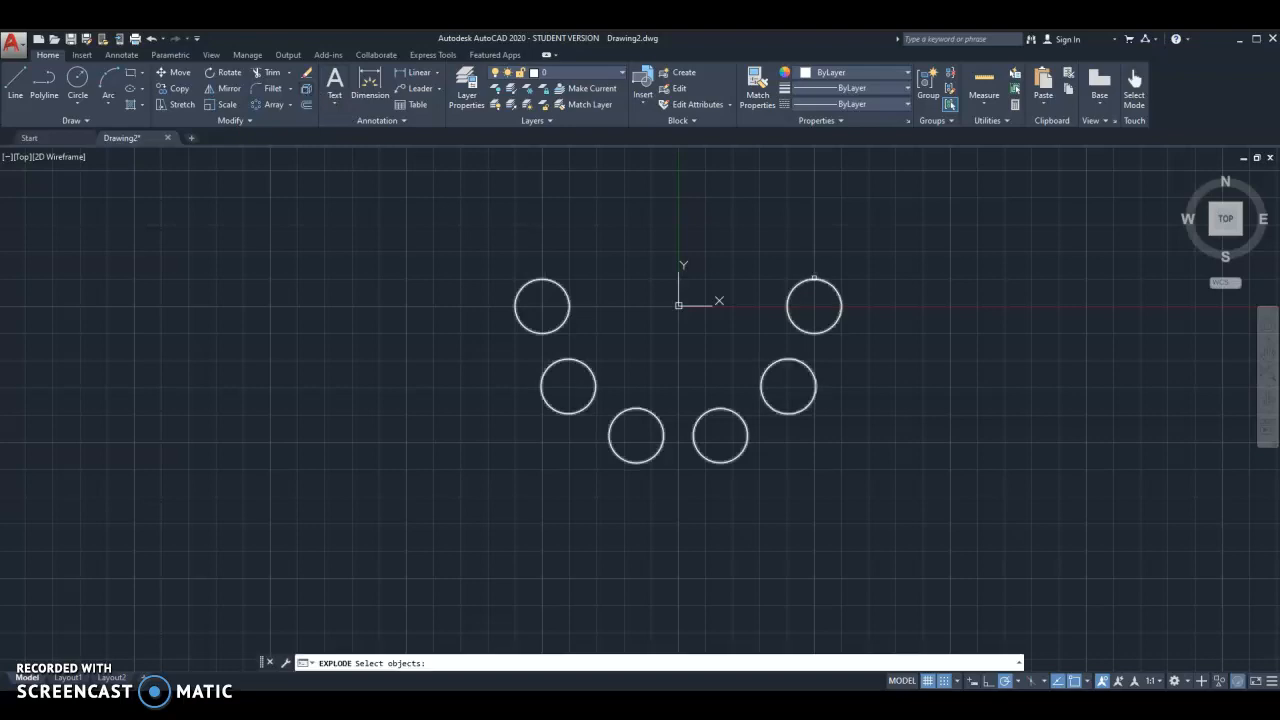
click(815, 278)
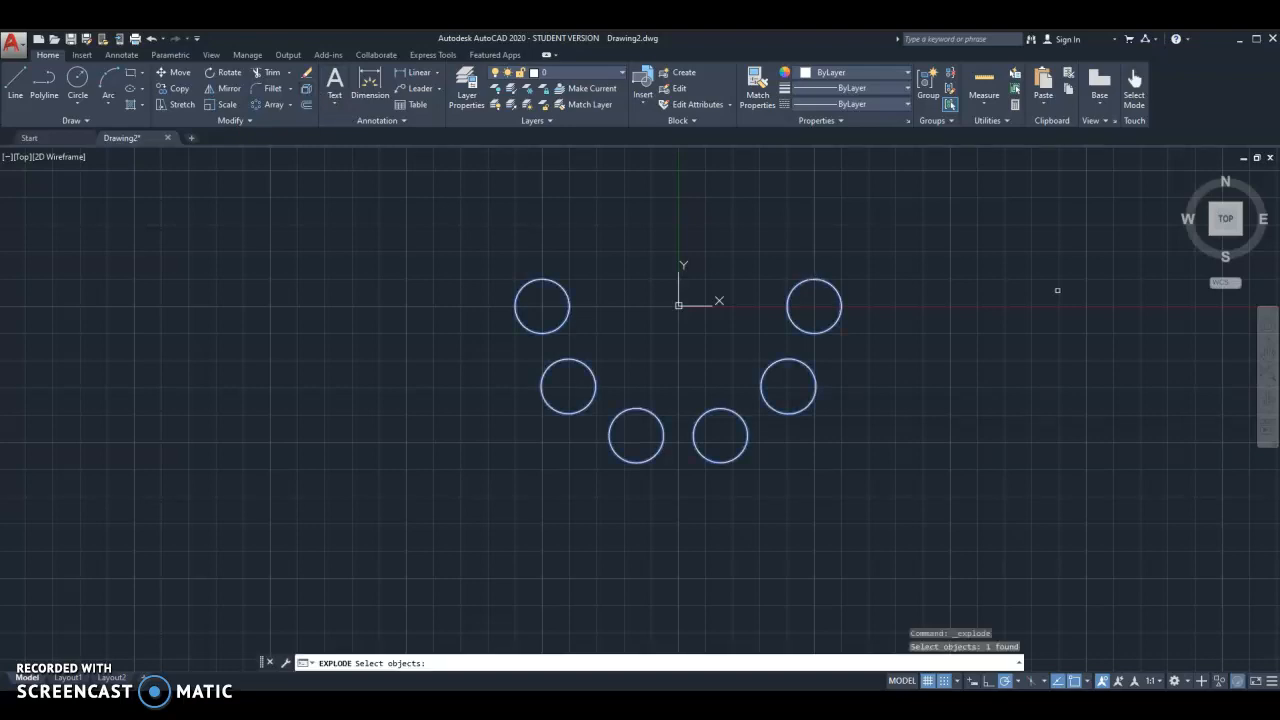
key(Return)
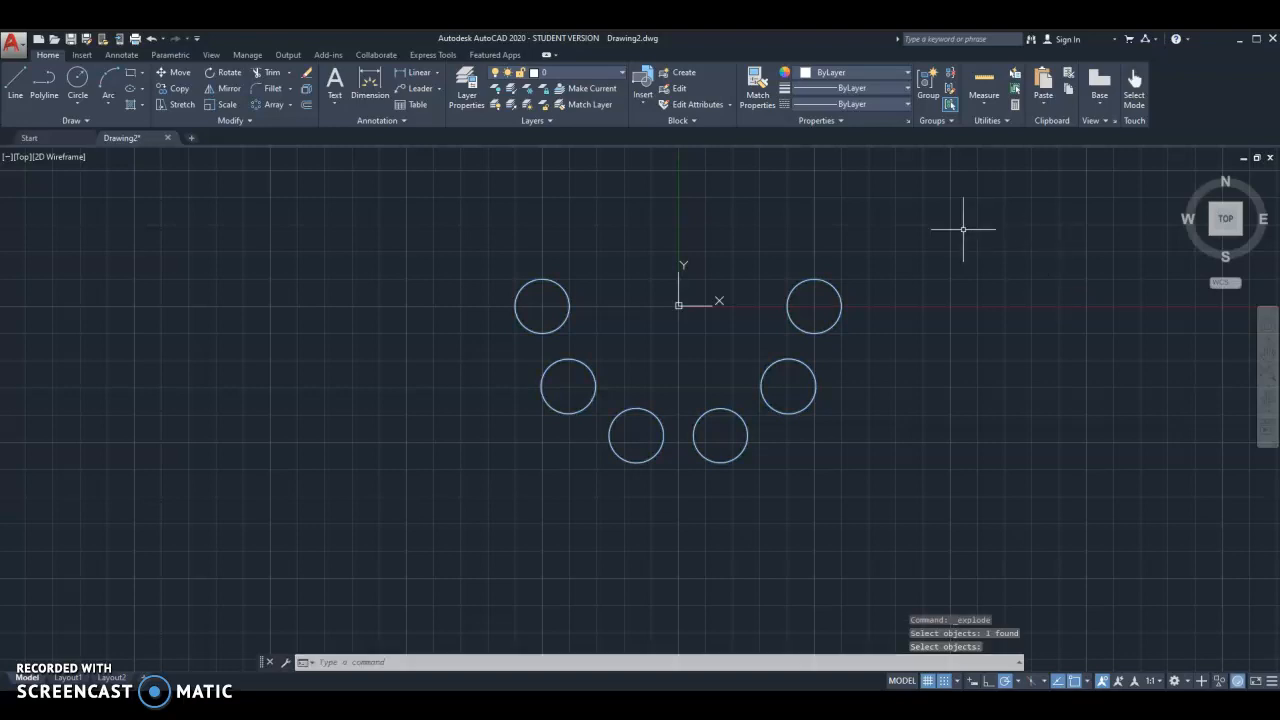
Erase only the circle centred on the positive X axis
scroll(770, 324, up, 2)
click(799, 309)
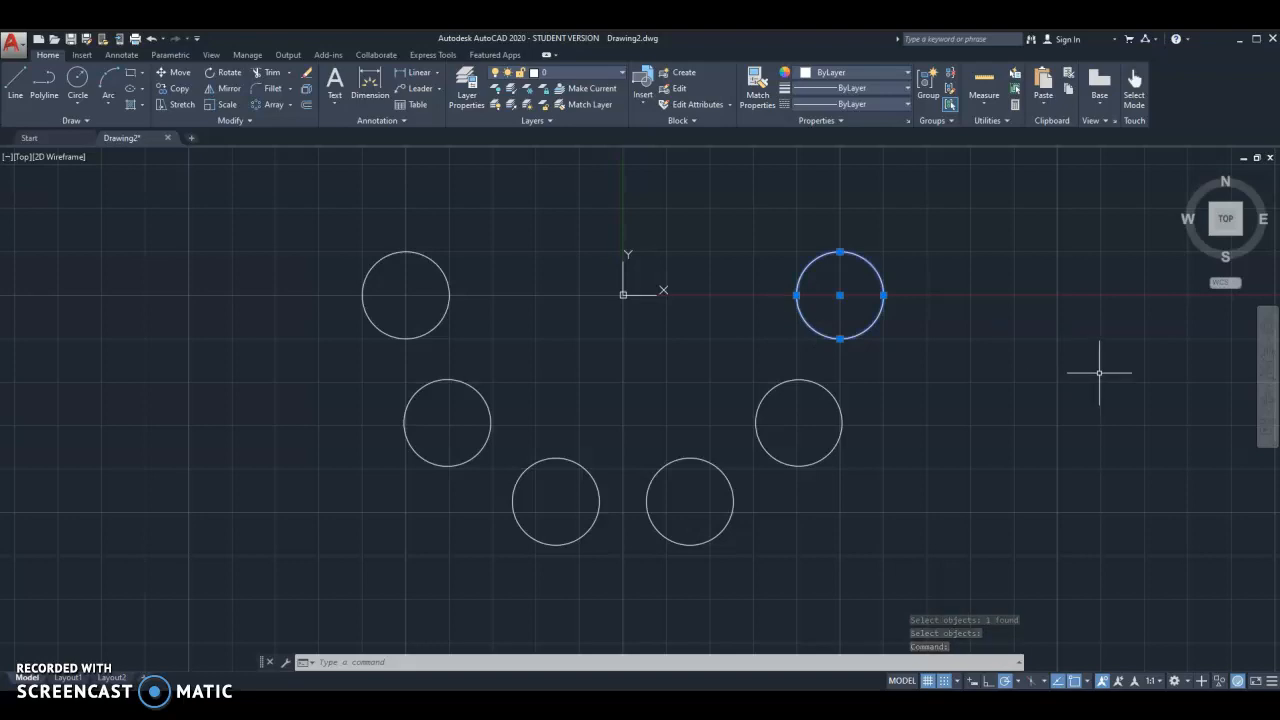
key(Delete)
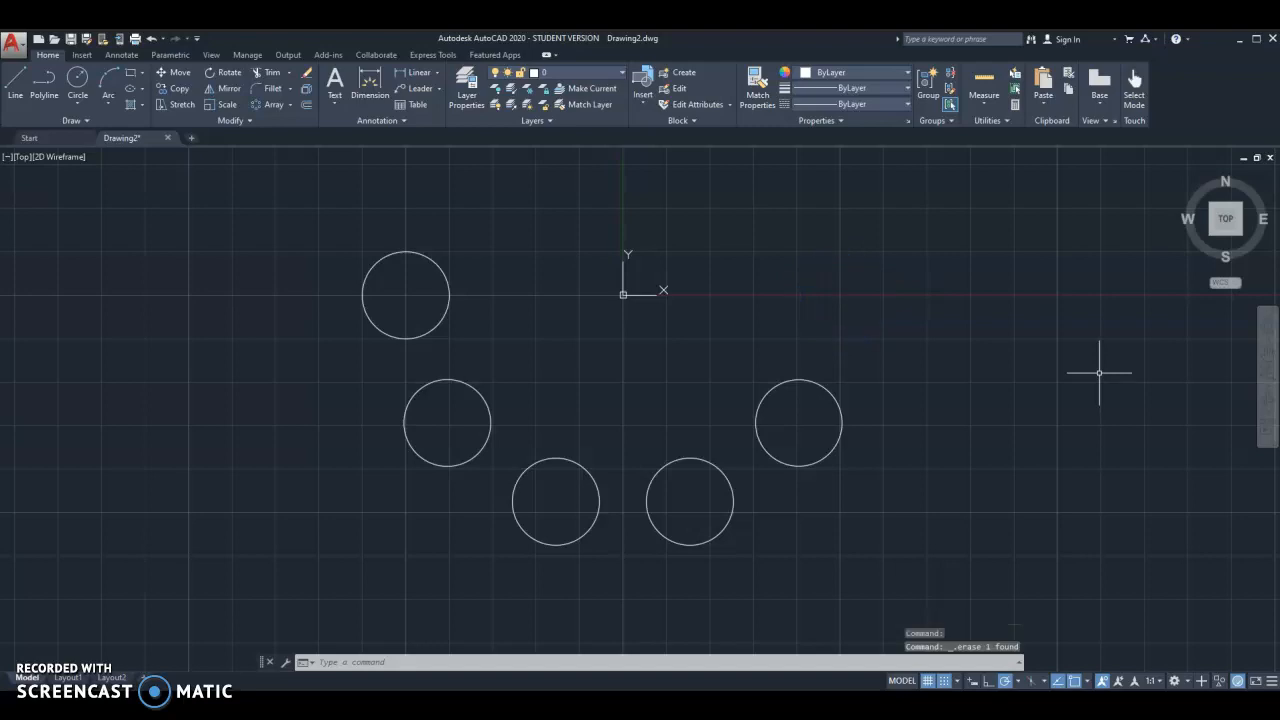
Select all five remaining circles and erase them to empty the drawing
scroll(794, 400, down, 2)
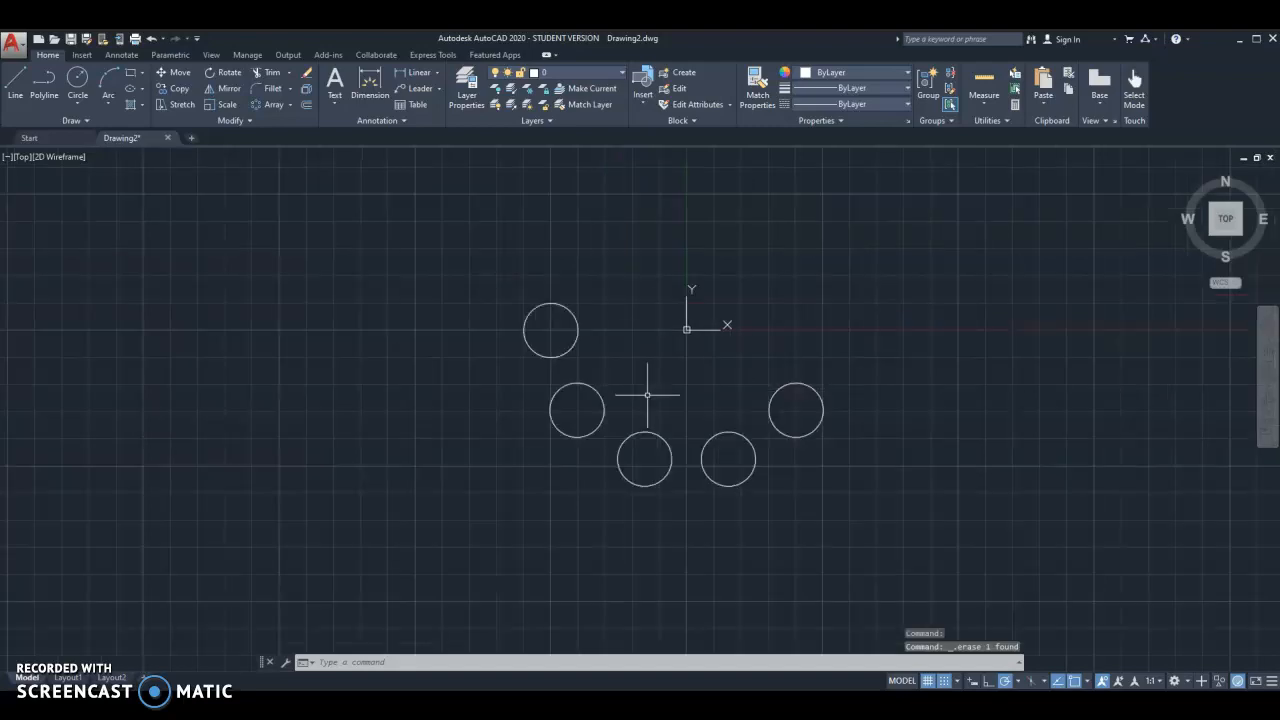
click(852, 472)
click(453, 385)
click(622, 374)
click(512, 290)
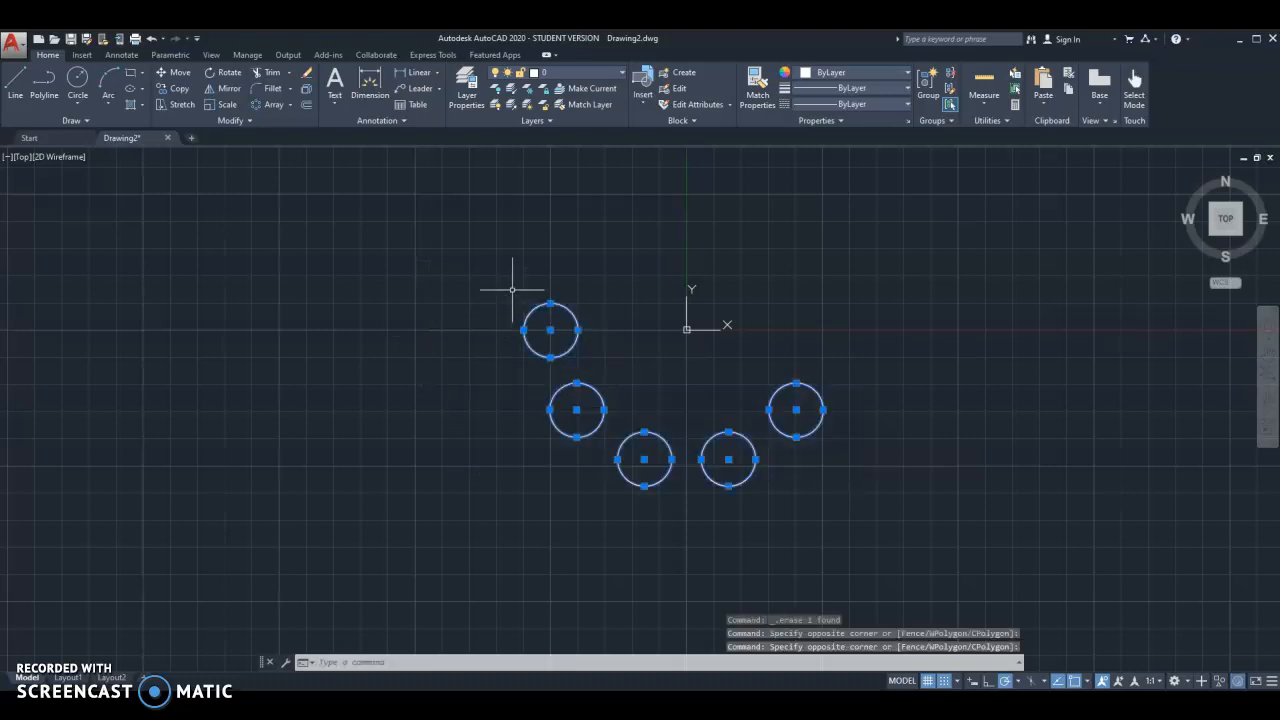
key(Delete)
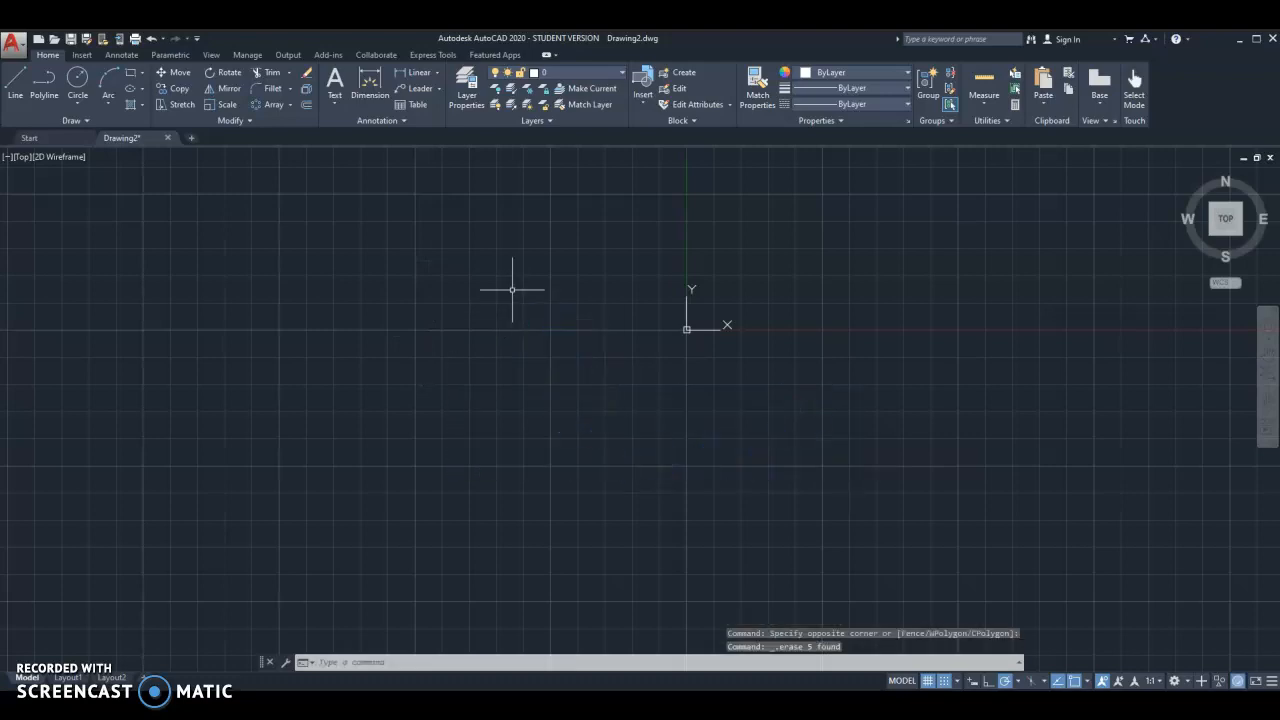
Draw a small rectangle centred on the positive X axis, a short distance away from the origin
click(131, 75)
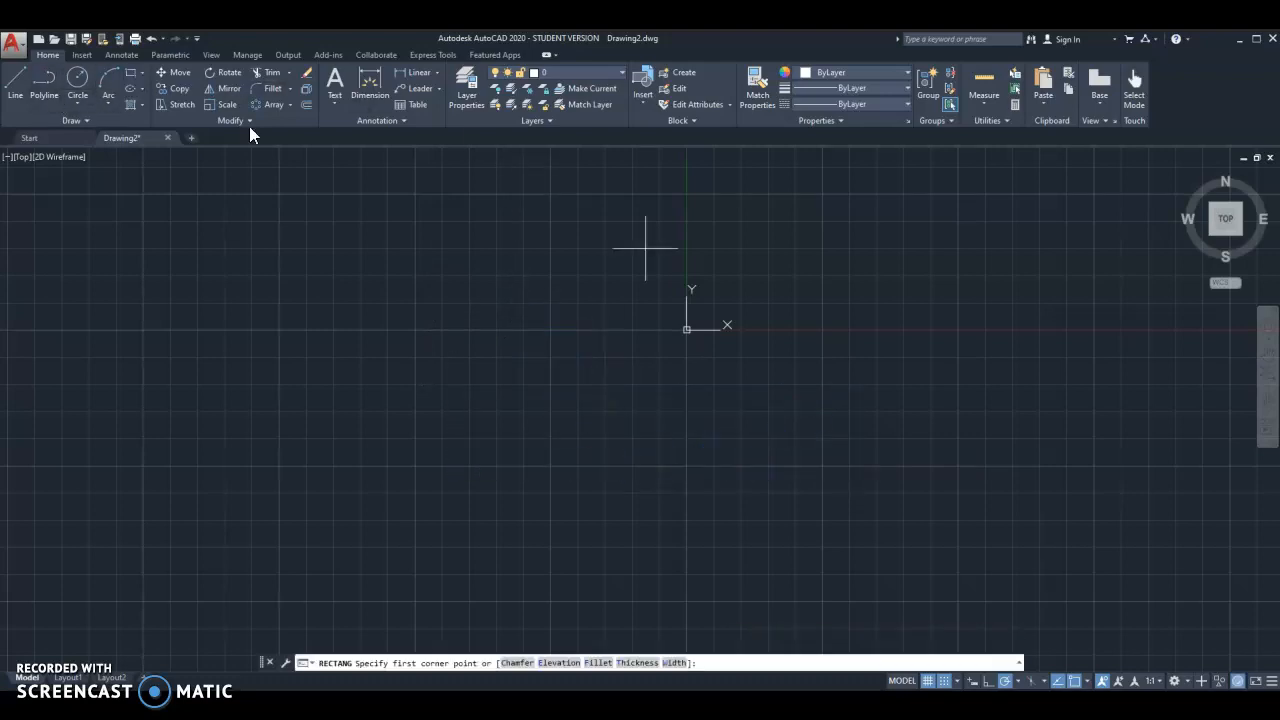
click(877, 357)
click(958, 303)
mouse_move(747, 322)
middle_down()
mouse_move(691, 369)
mouse_move(697, 414)
middle_up()
scroll(721, 371, down, 2)
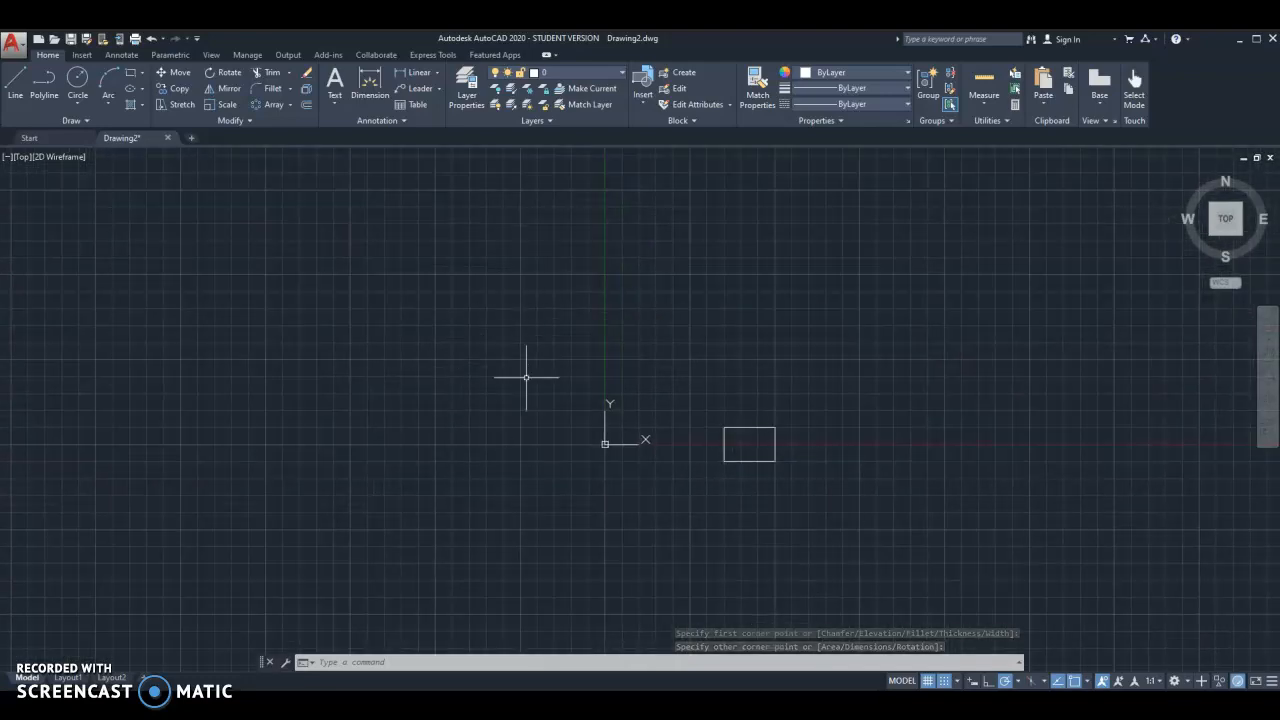
Create a six-item polar array of the rectangle over 360 degrees, centred on the origin
click(269, 106)
click(730, 433)
key(Return)
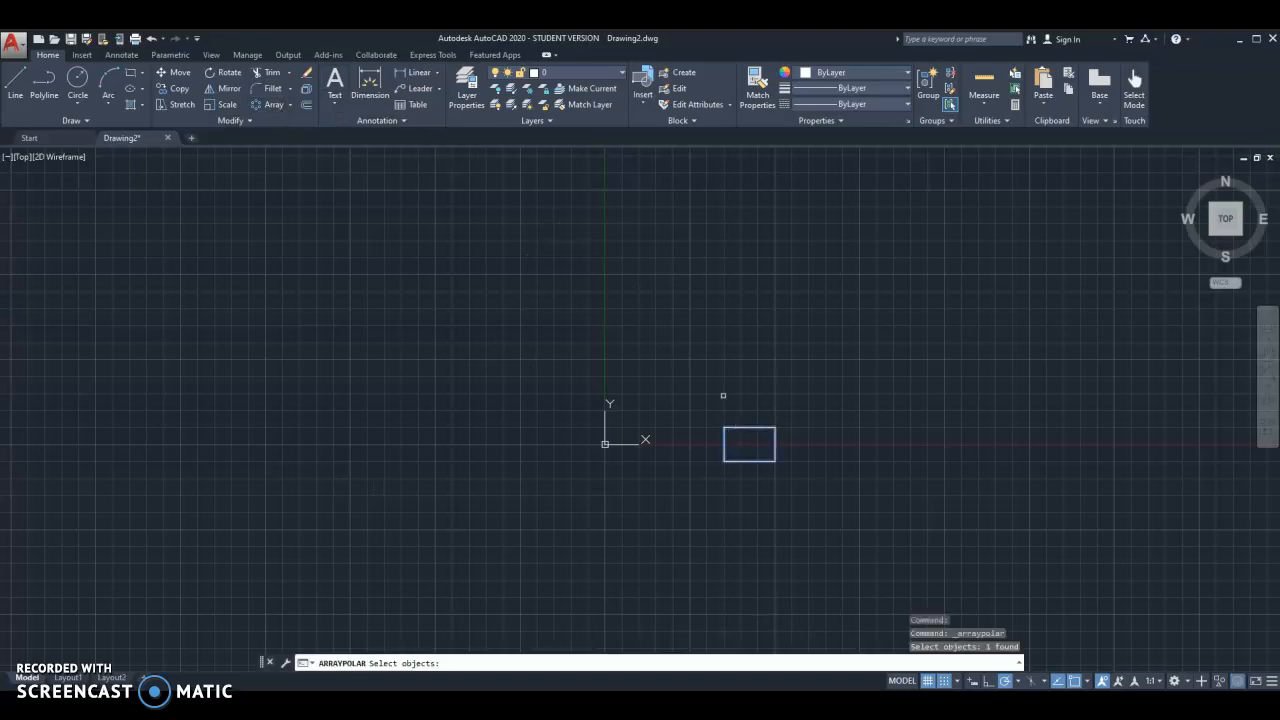
click(605, 443)
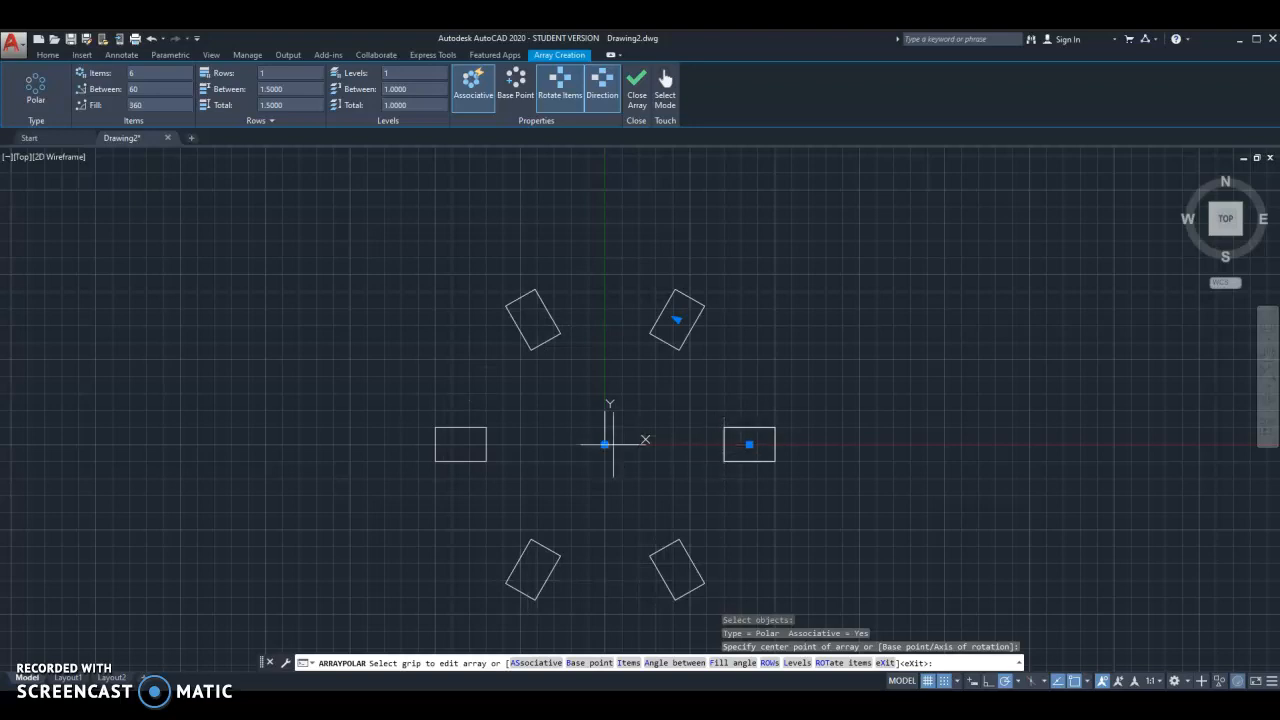
Turn off Rotate Items for the rectangle array and examine the orientation of its copies
click(572, 95)
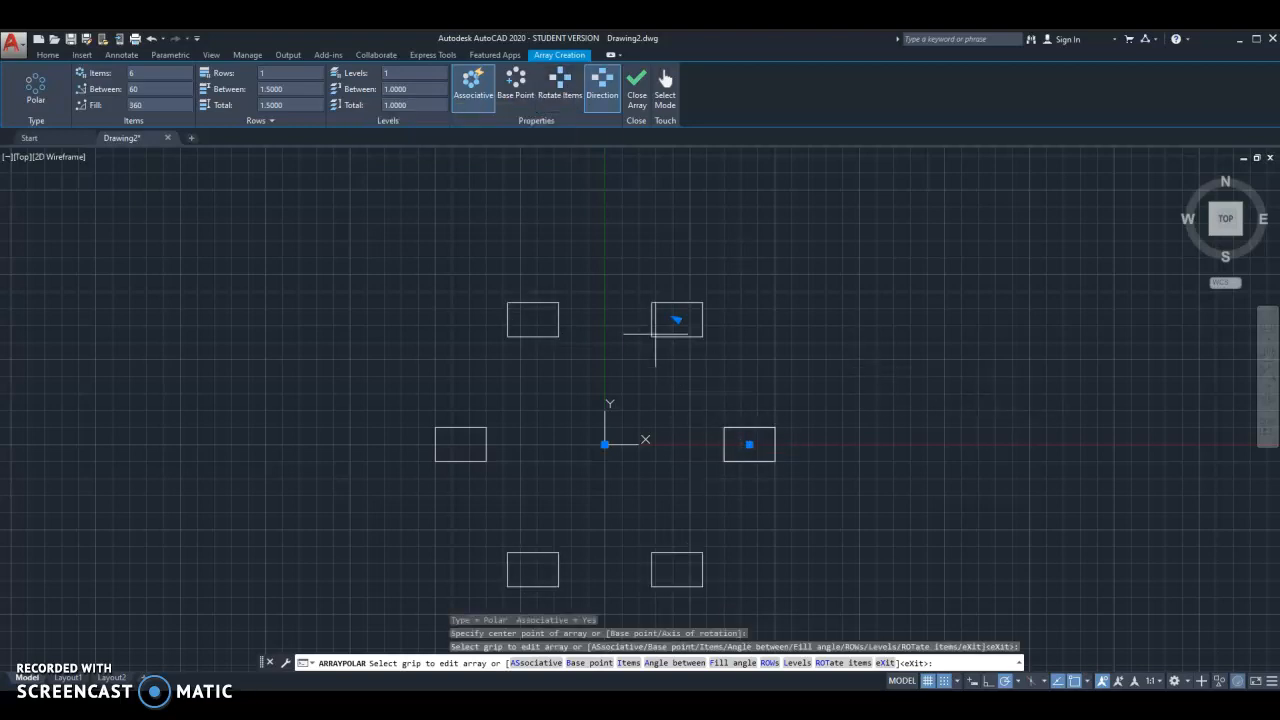
middle_drag(715, 468, 763, 391)
scroll(731, 414, down, 1)
scroll(727, 400, up, 2)
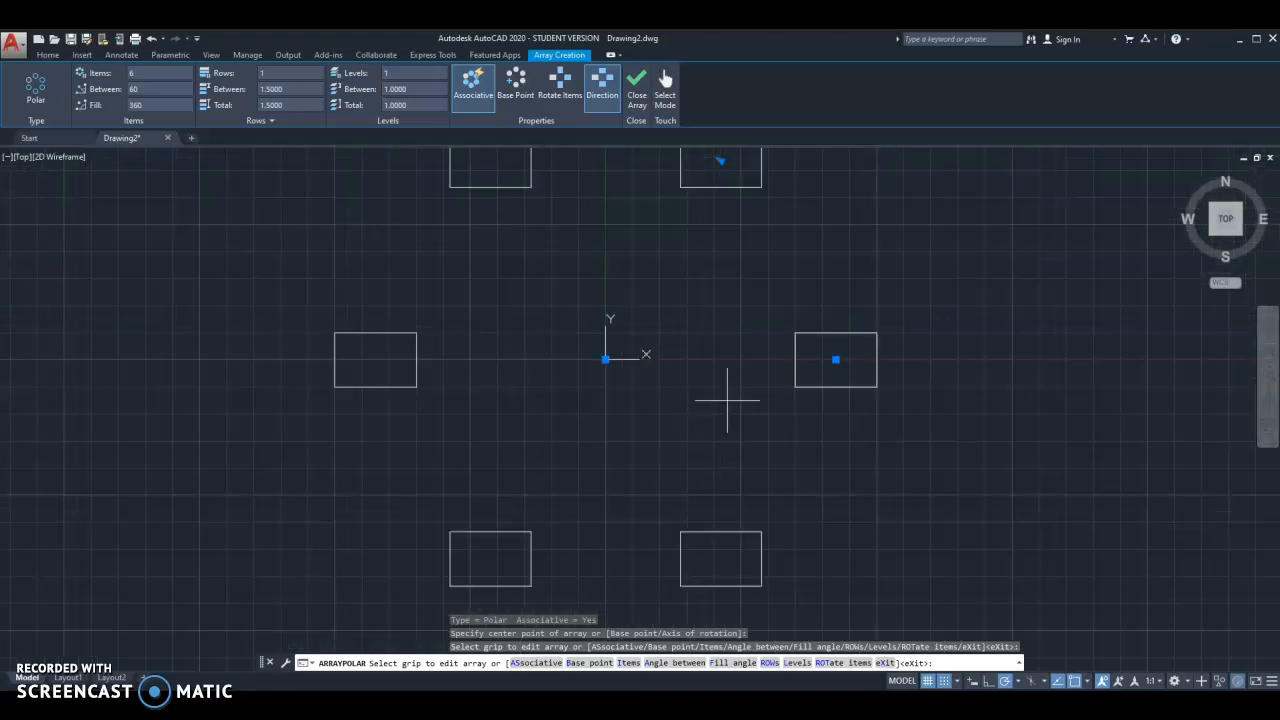
scroll(740, 400, down, 2)
middle_drag(737, 406, 751, 443)
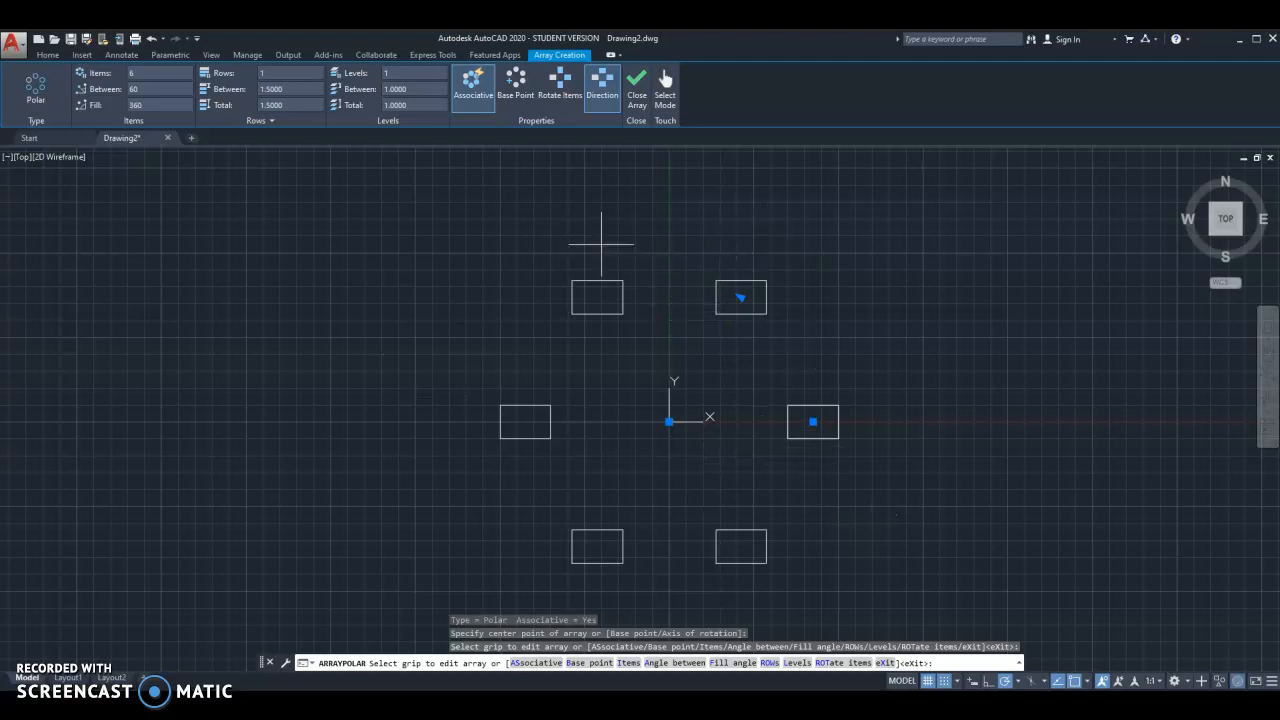
Turn Rotate Items back on for the rectangle array and finish the array
click(567, 96)
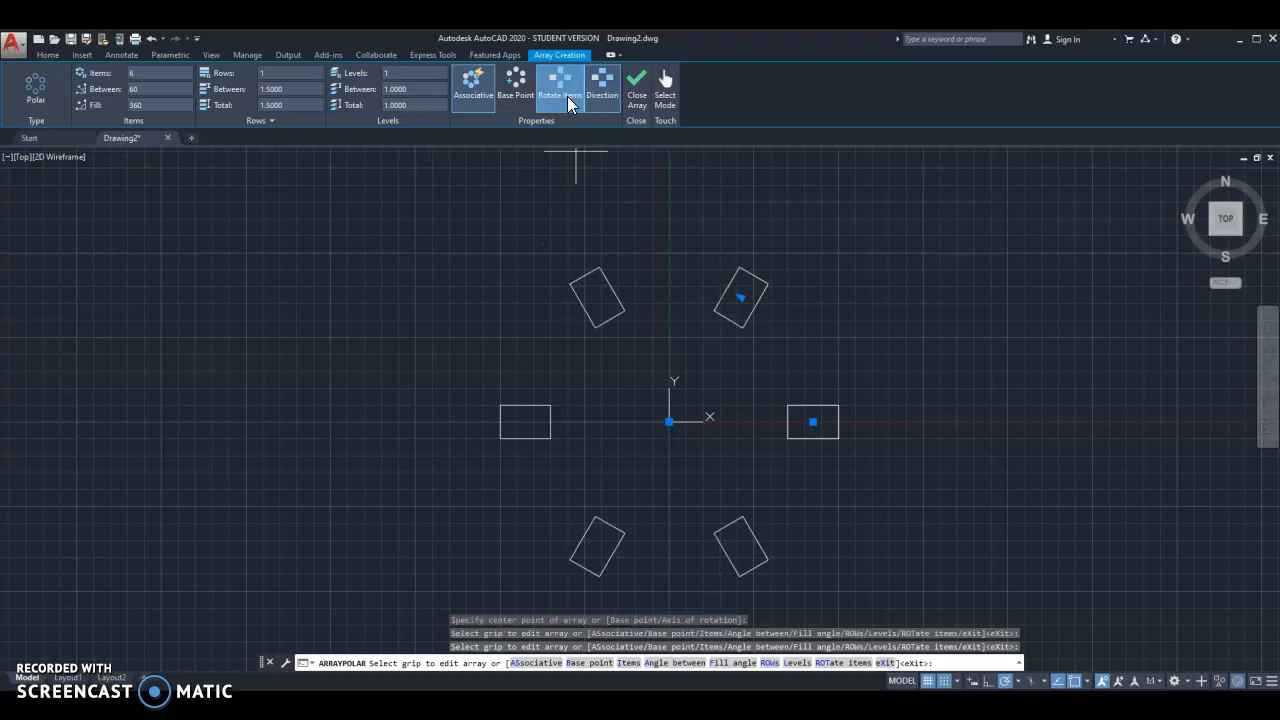
click(638, 97)
scroll(823, 343, down, 2)
scroll(816, 381, up, 2)
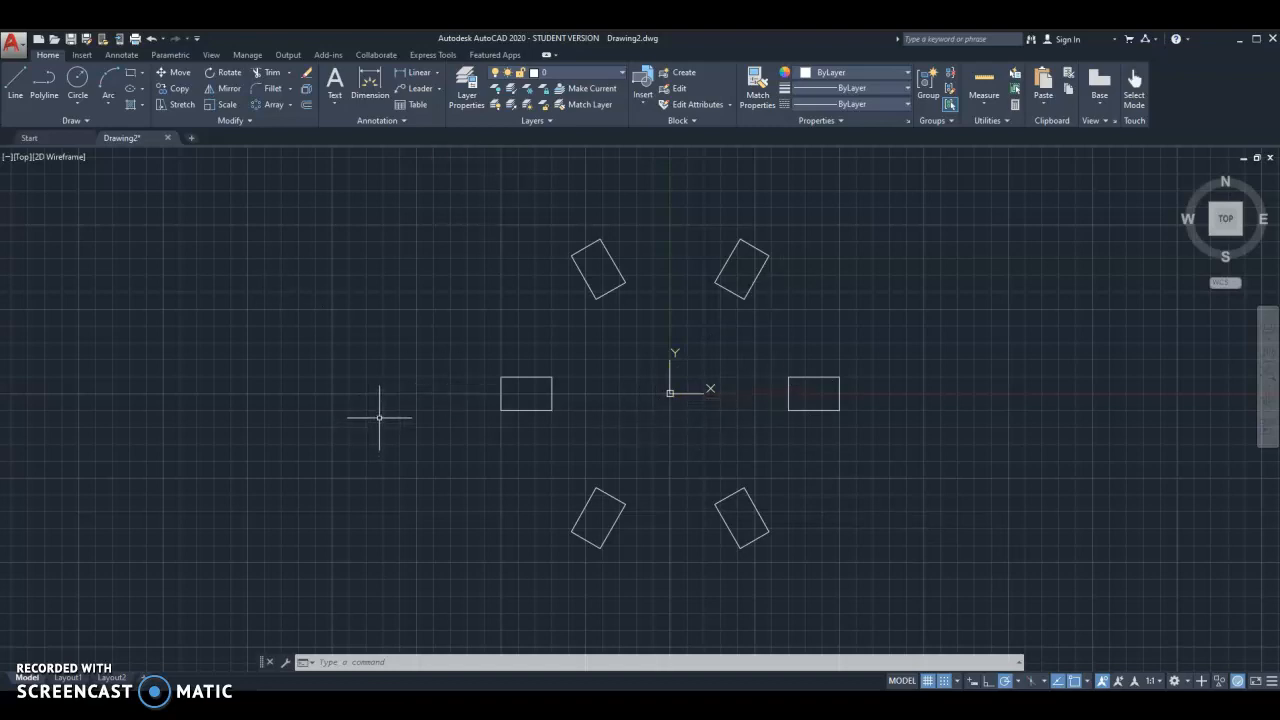
Undo the rectangle's polar array around the origin
click(151, 38)
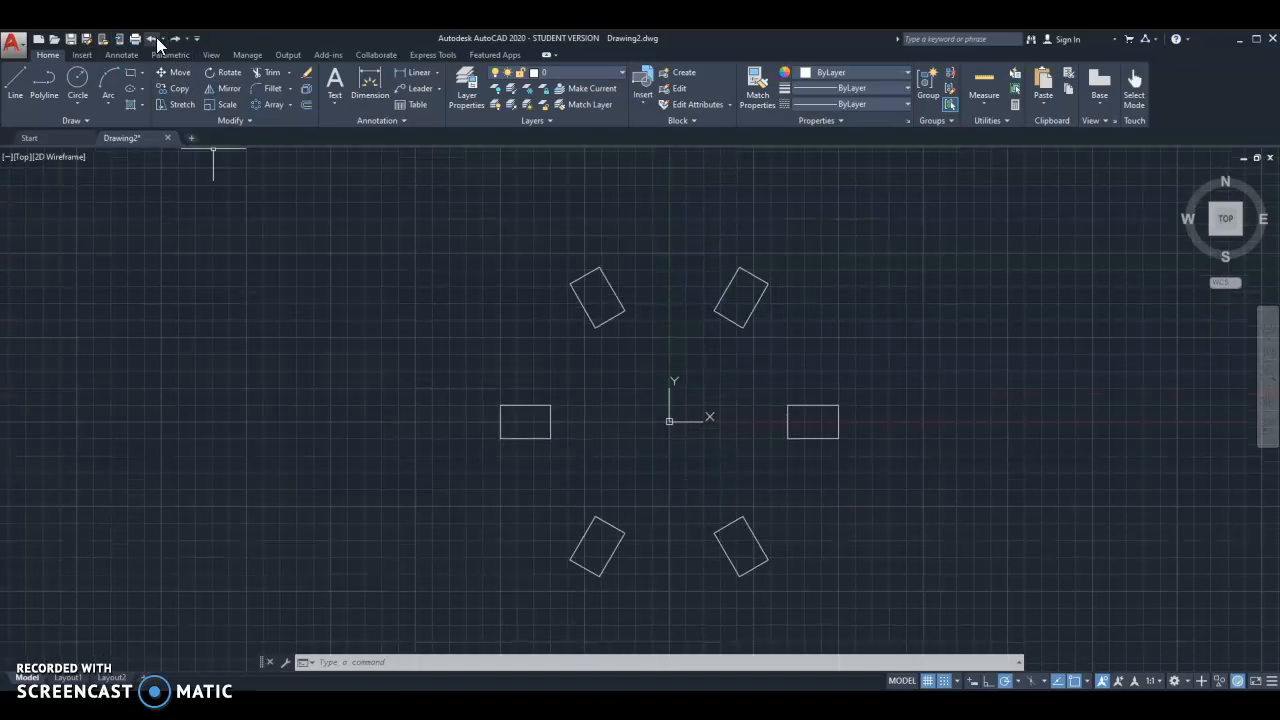
click(151, 38)
scroll(765, 488, up, 4)
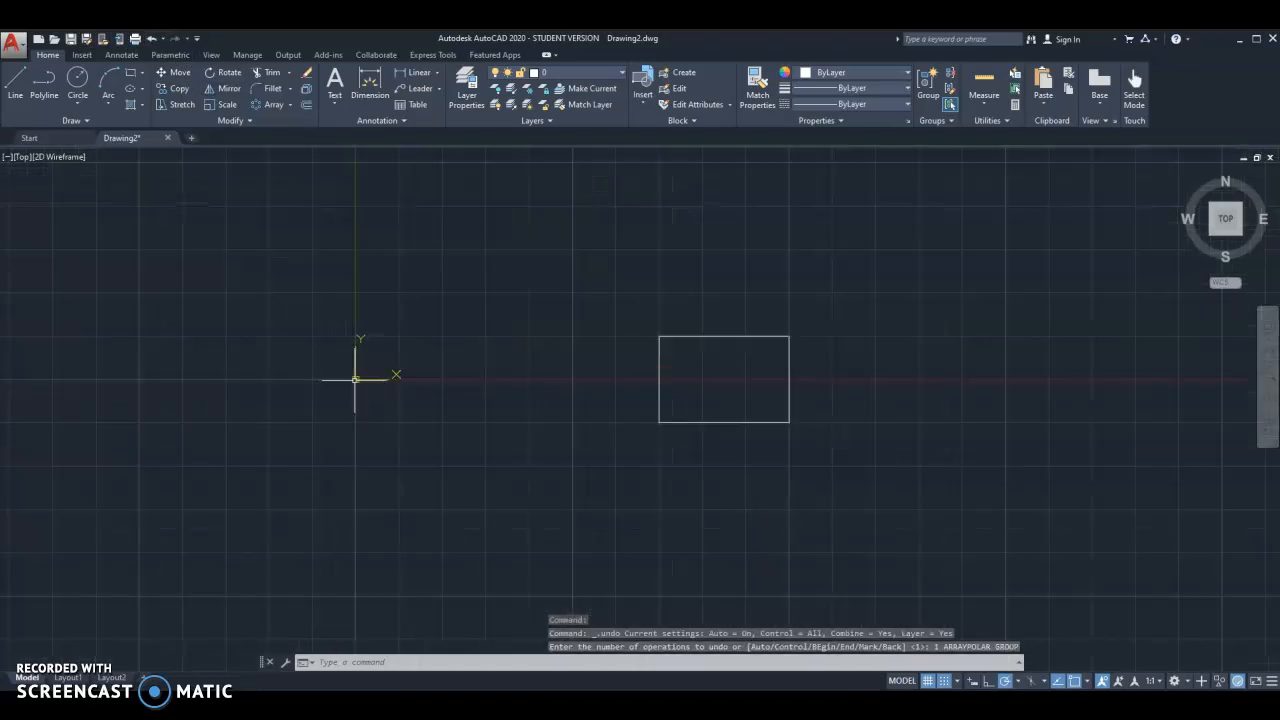
Try a six-item polar array of the rectangle centred on the midpoint of its left edge, and undo it
click(258, 104)
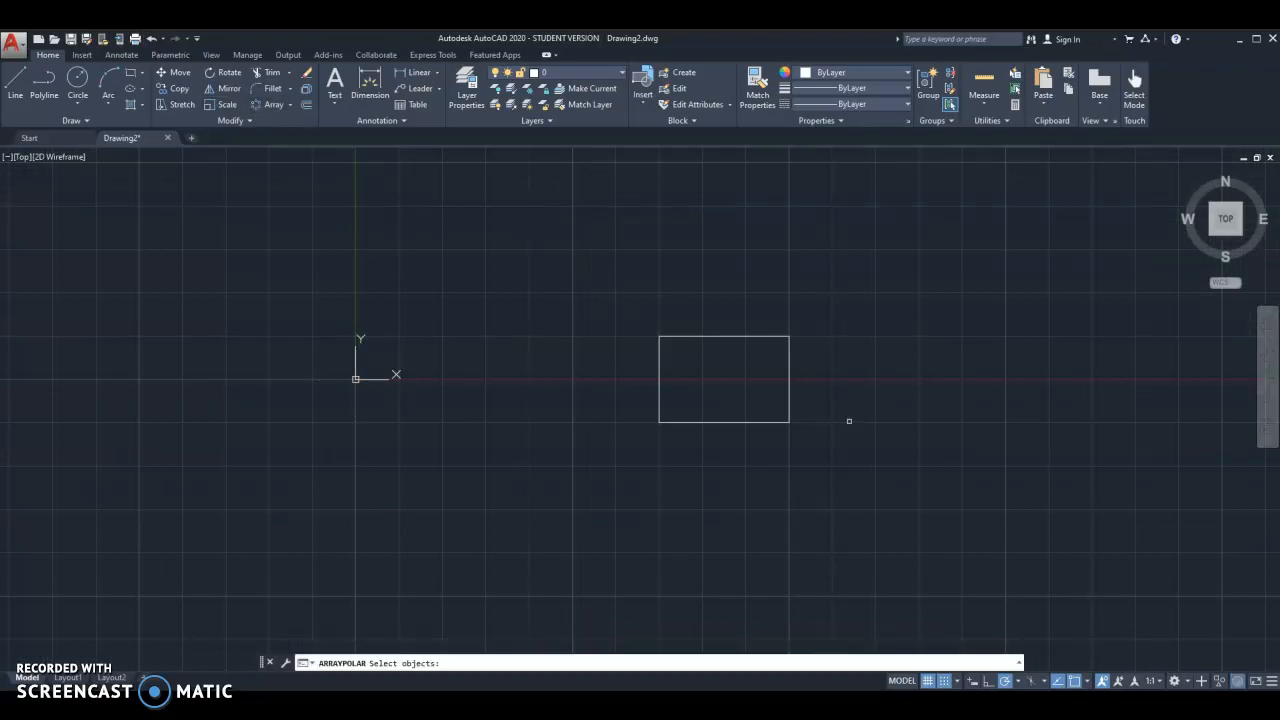
click(737, 336)
key(Return)
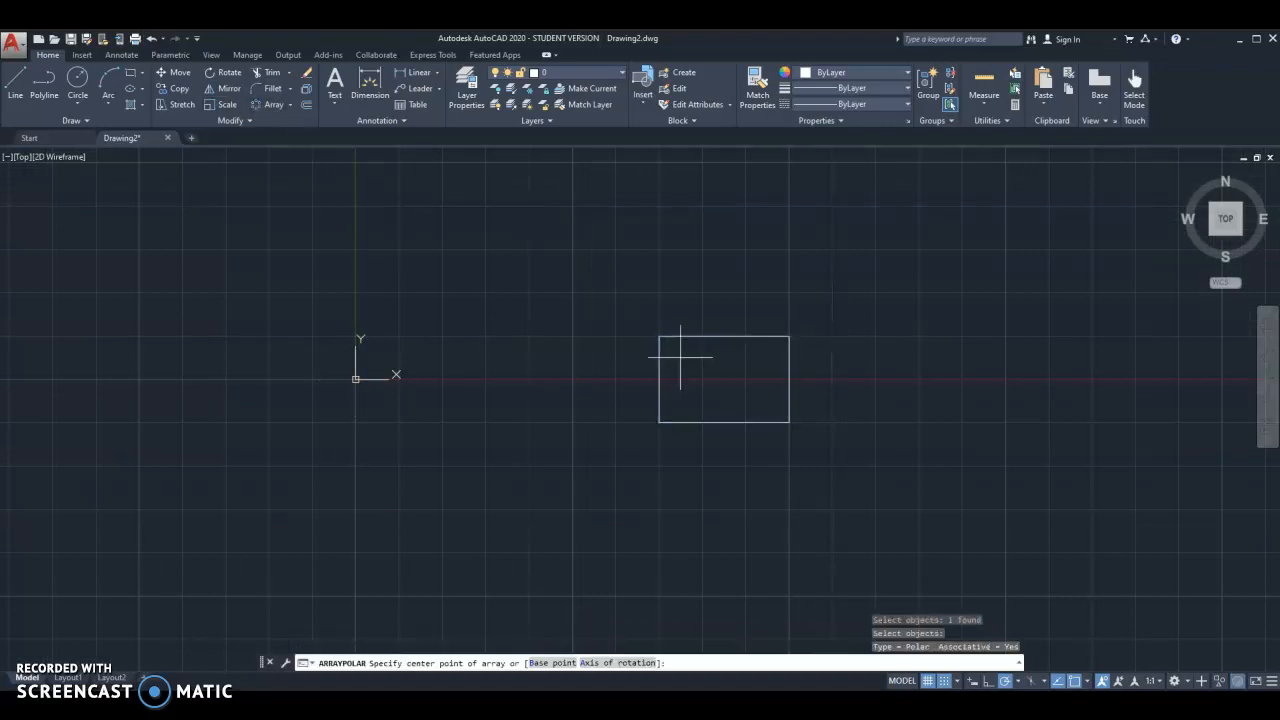
click(658, 379)
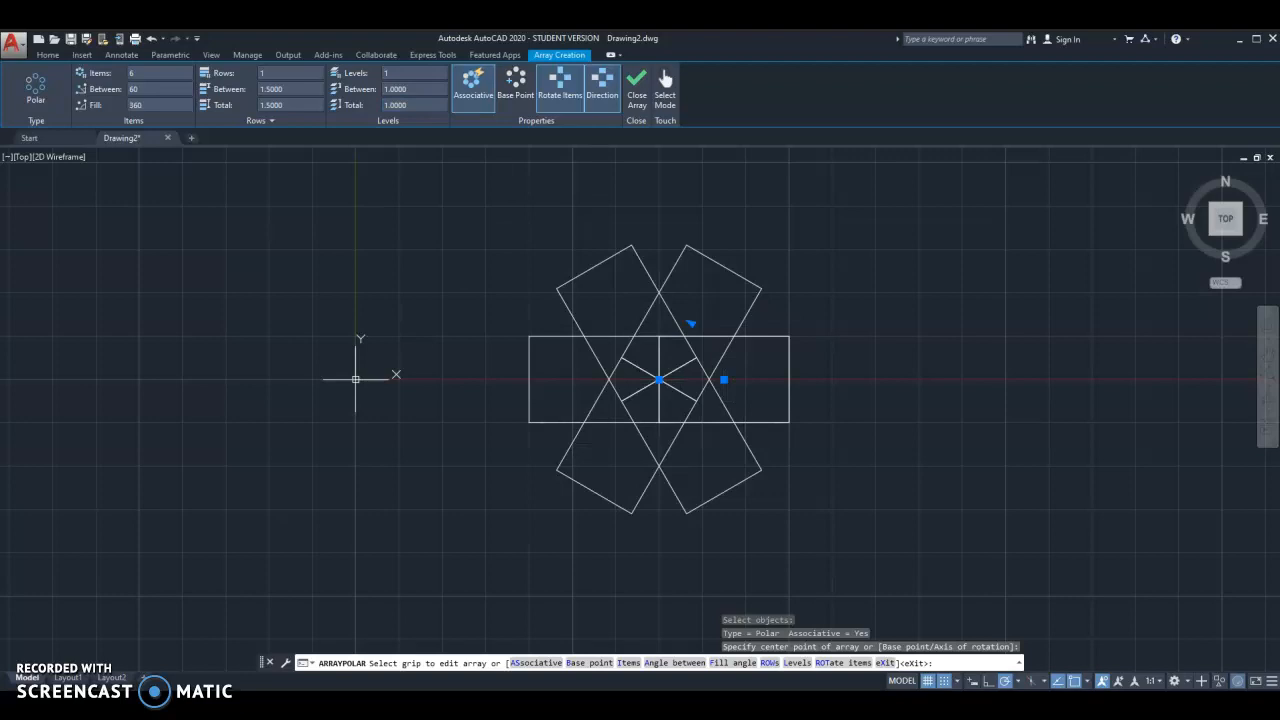
middle_drag(507, 379, 595, 400)
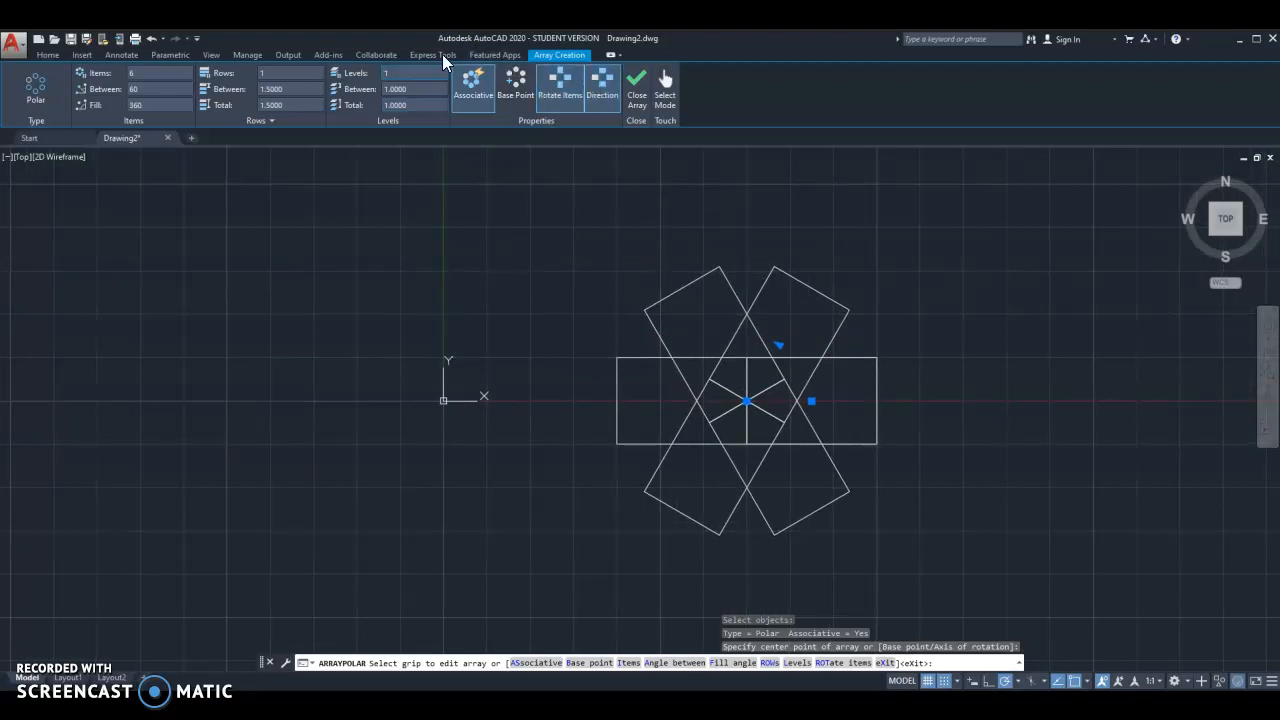
click(151, 40)
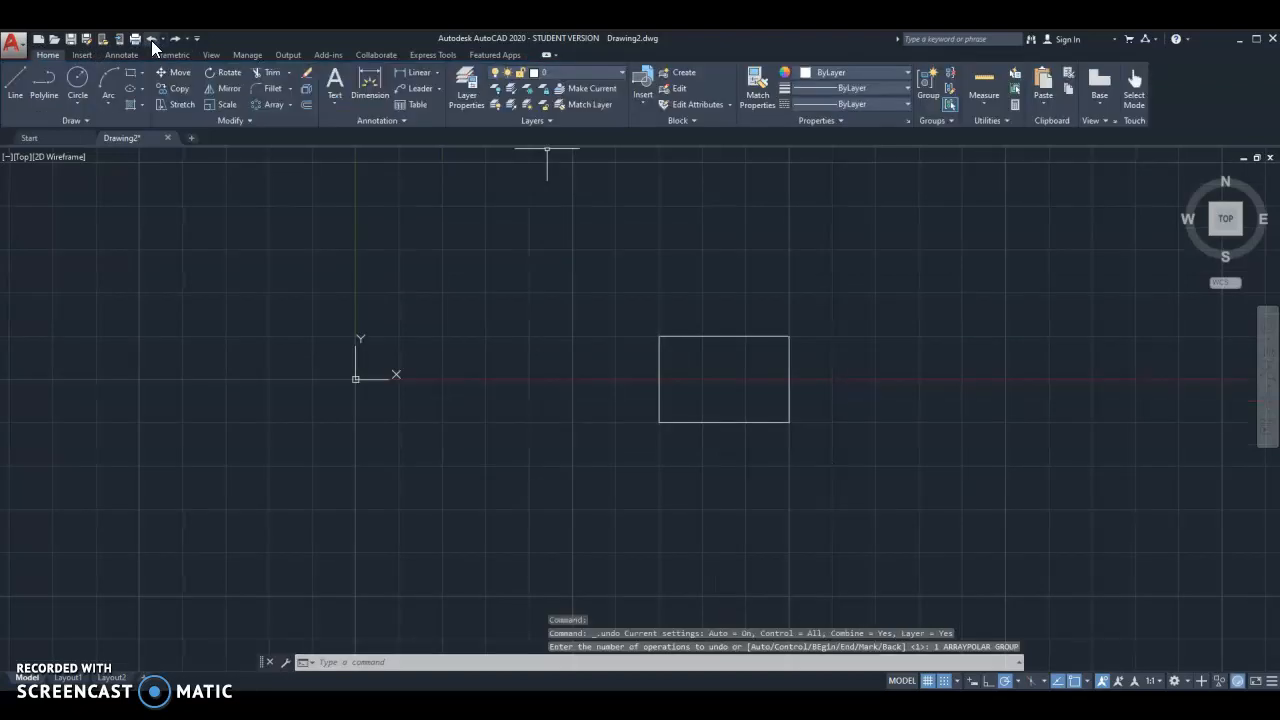
Create a six-item polar array of the rectangle centred on a point slightly above and to the right of the origin
middle_drag(483, 443, 700, 436)
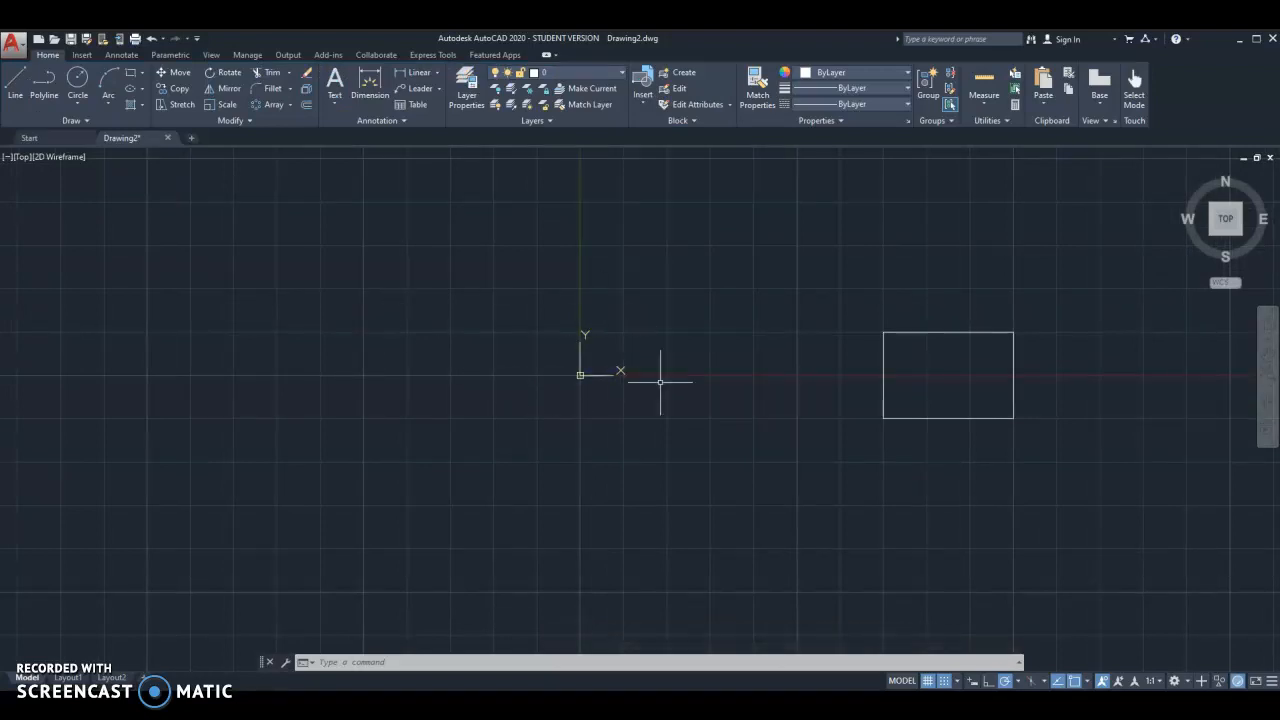
middle_drag(467, 370, 455, 435)
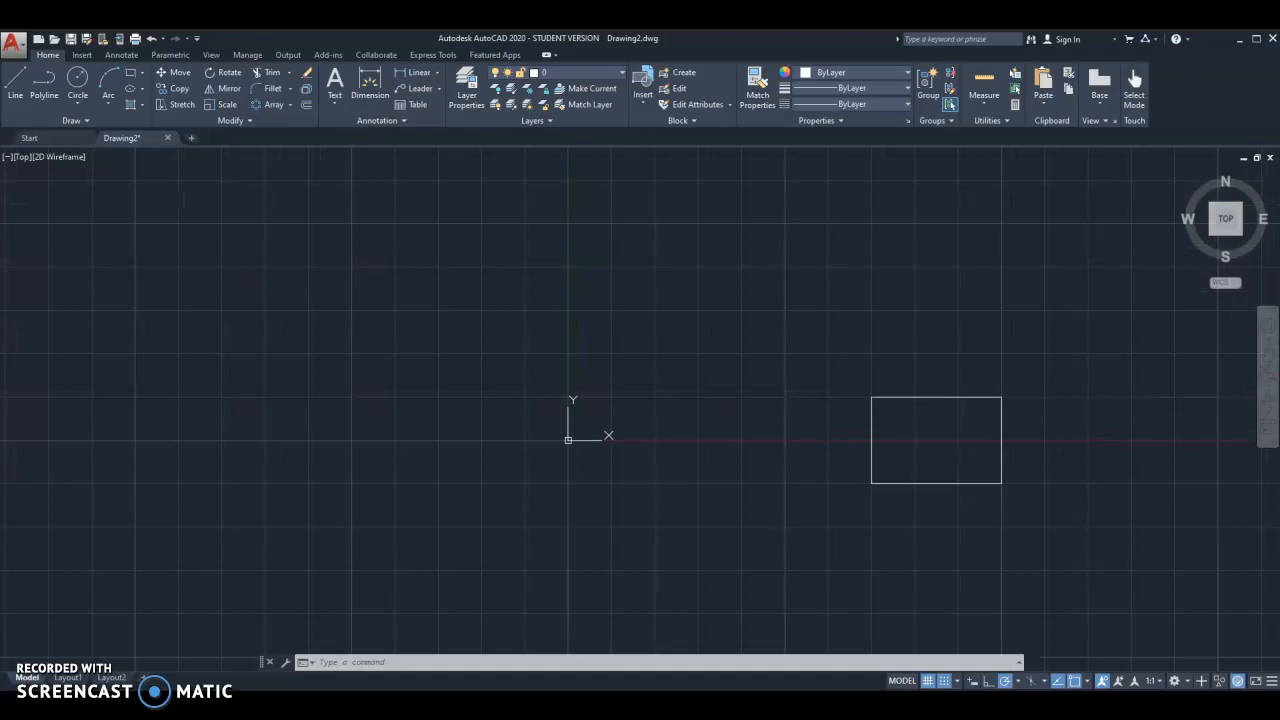
click(256, 105)
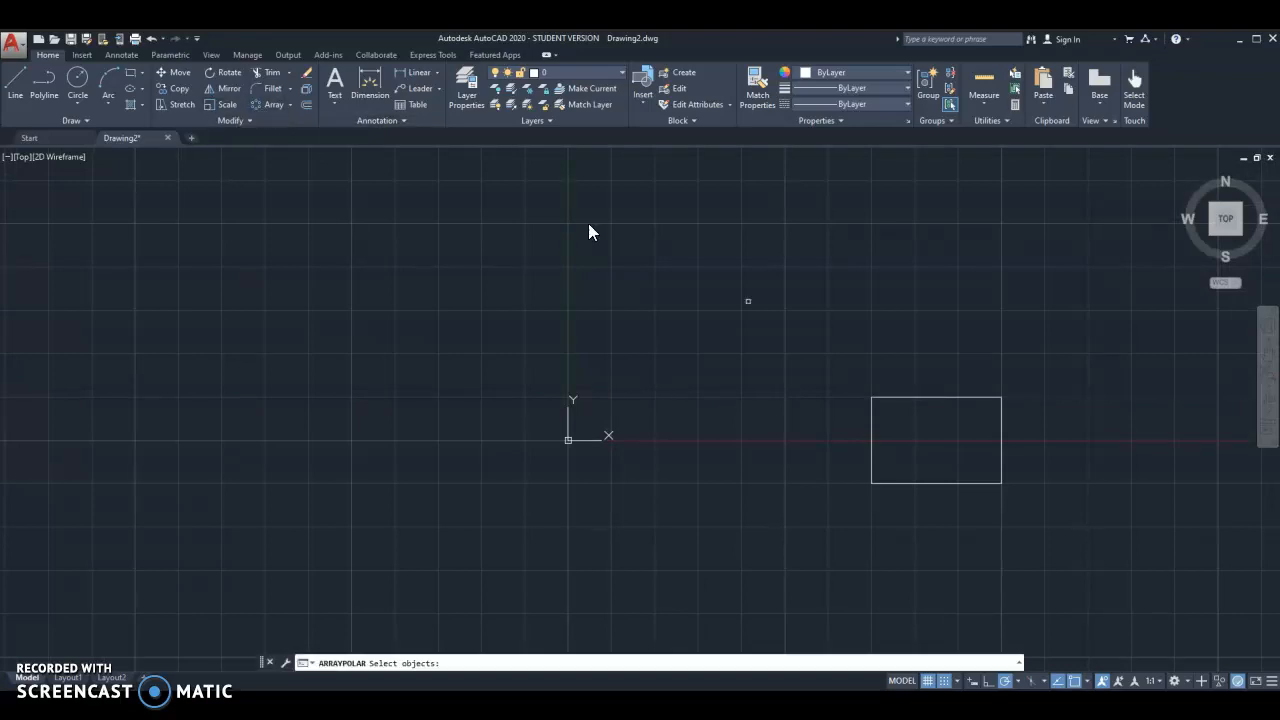
click(896, 403)
key(Return)
scroll(758, 374, down, 4)
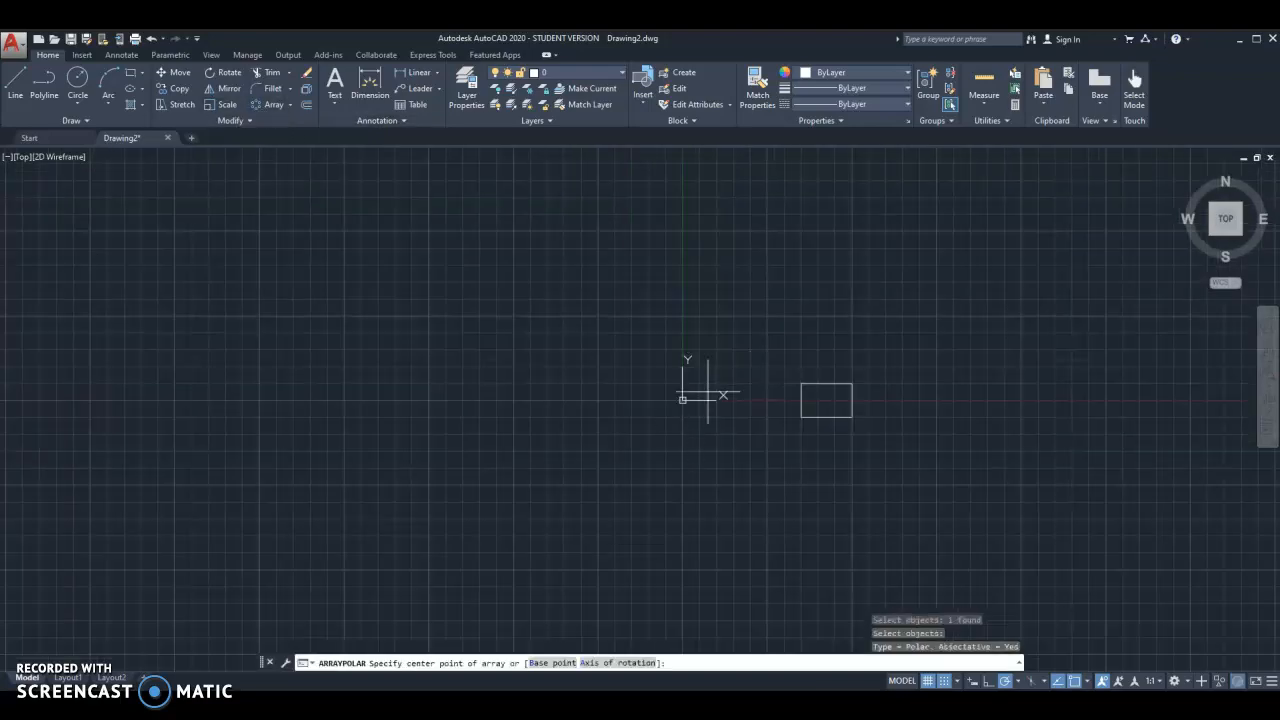
scroll(705, 385, up, 4)
click(683, 375)
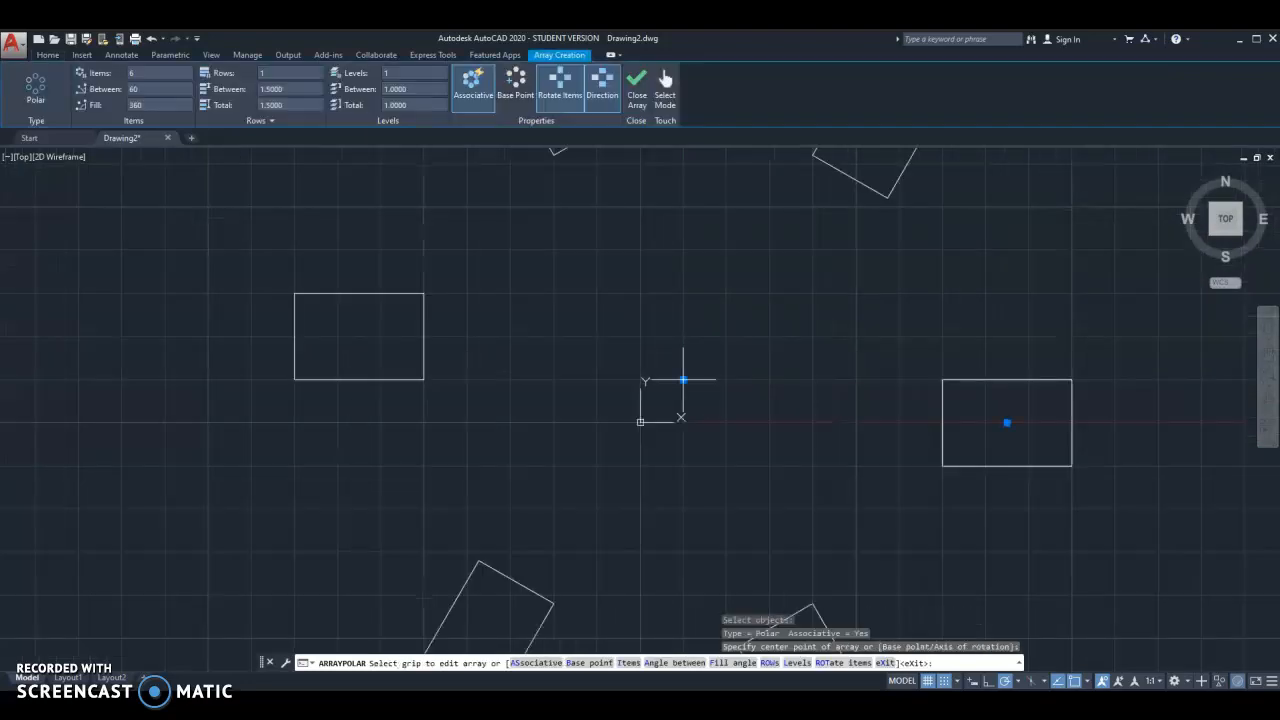
scroll(728, 441, down, 2)
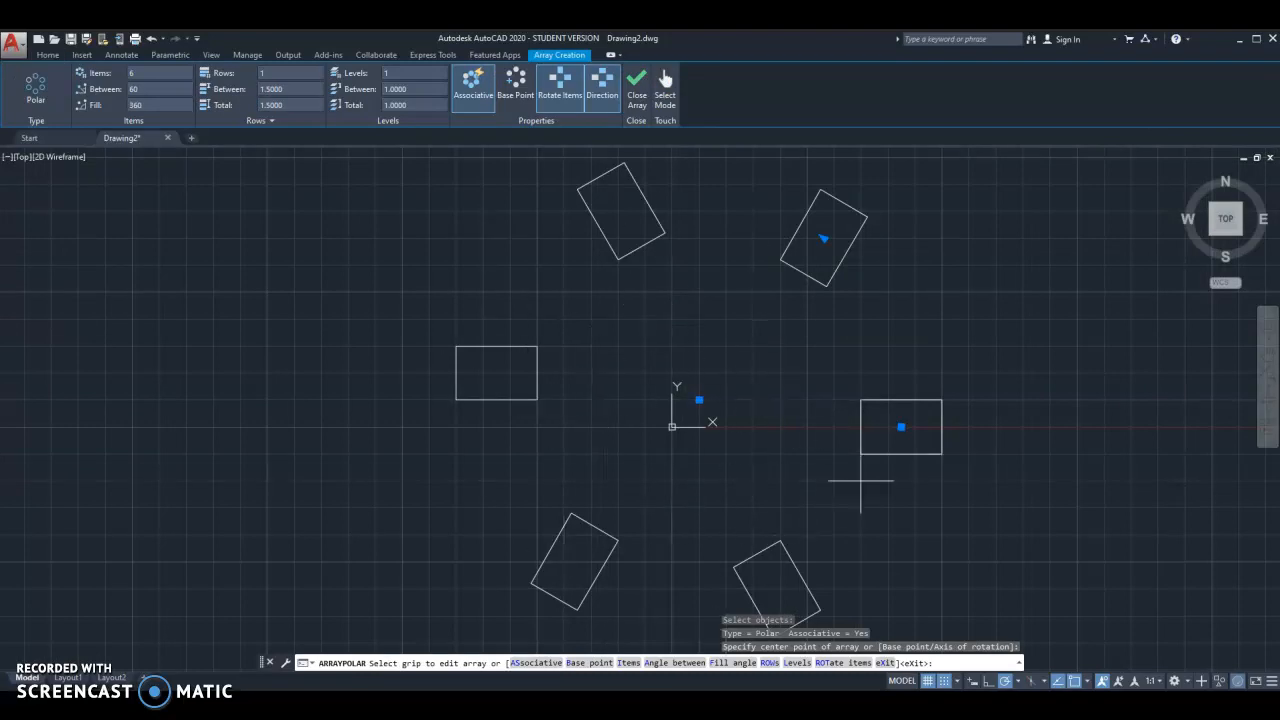
mouse_move(820, 467)
middle_down()
mouse_move(835, 409)
mouse_move(812, 461)
middle_up()
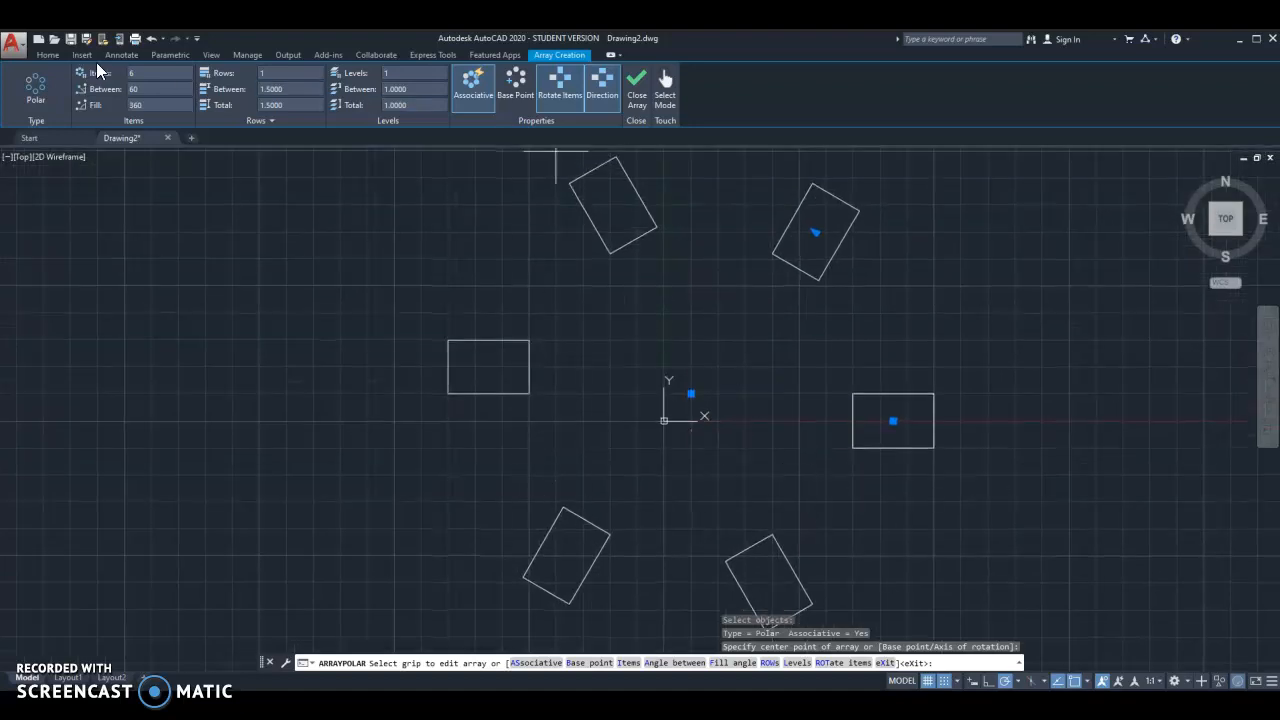
Undo the polar array centred on the point beside the origin
click(150, 39)
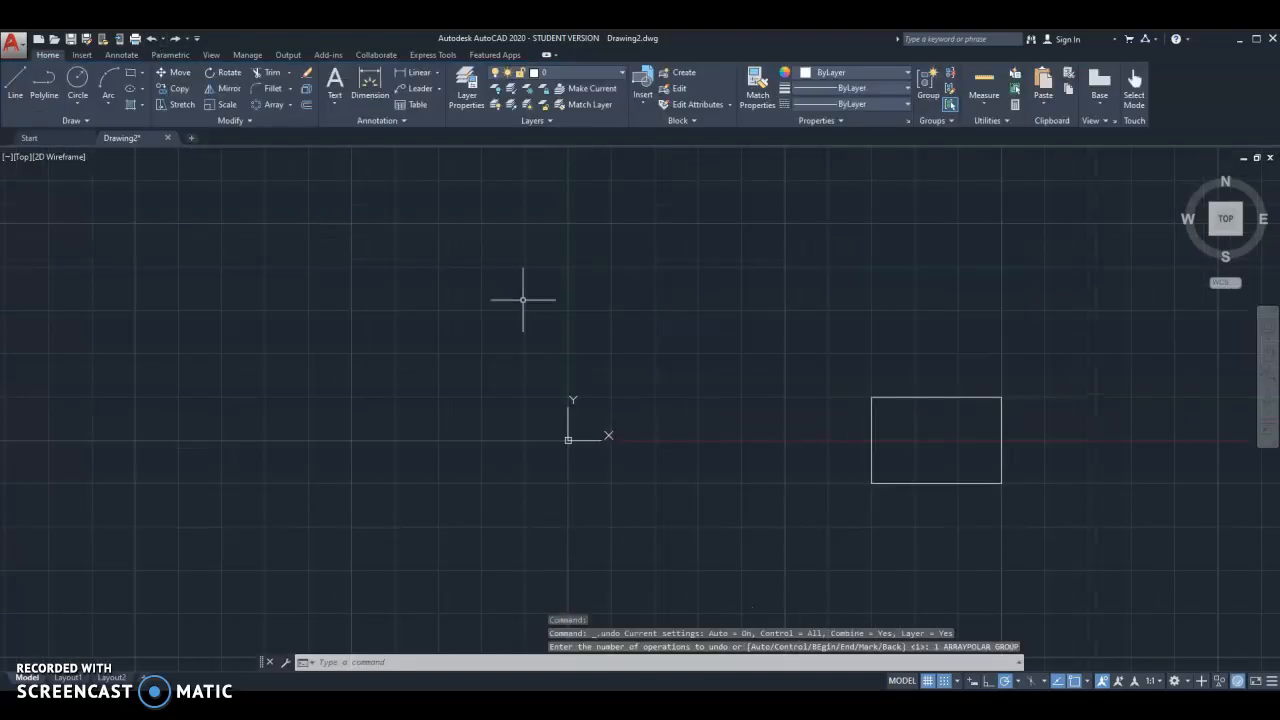
scroll(751, 435, down, 2)
middle_drag(751, 435, 872, 390)
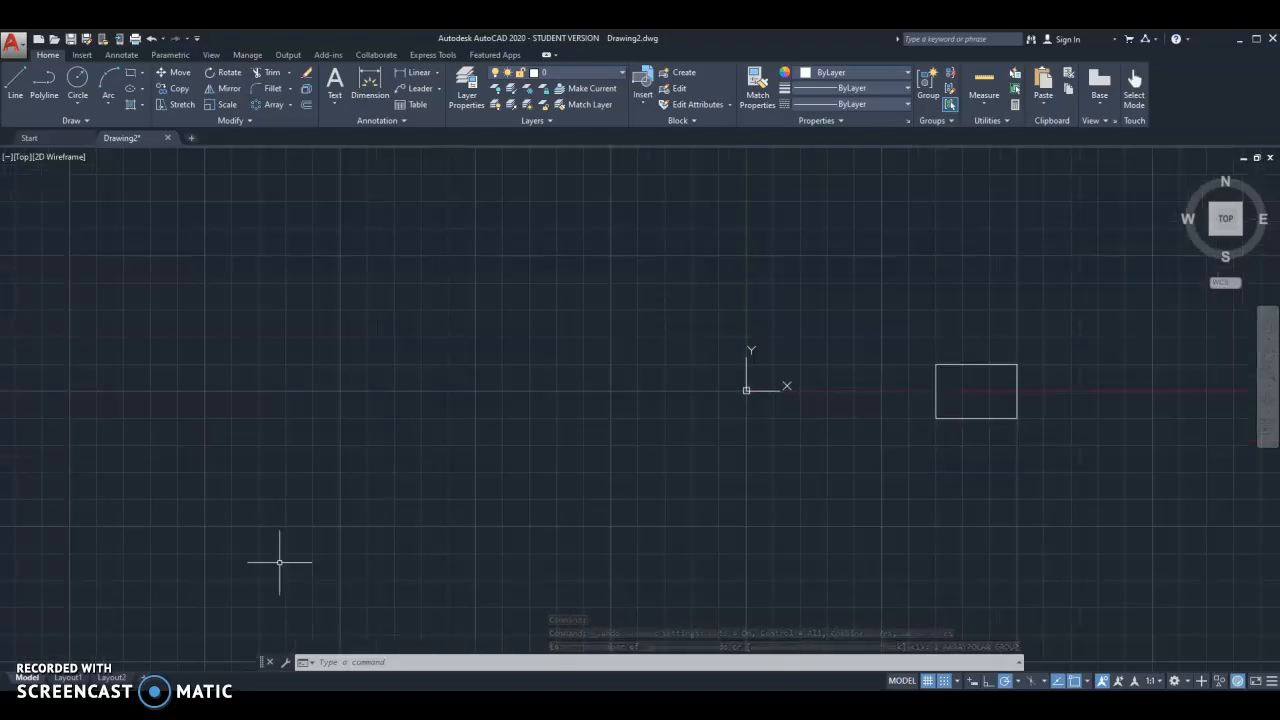